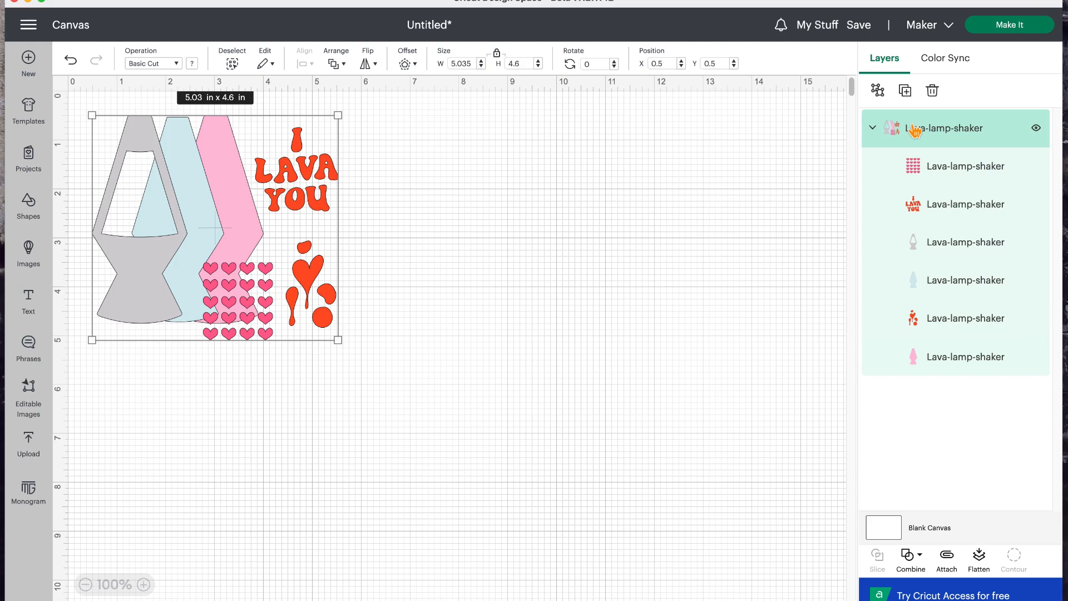
Step: Move the lava lamp design to about X 8.5, Y 2.6 in and rename the heart grid layer SHAKER BITS
drag(200, 240, 594, 346)
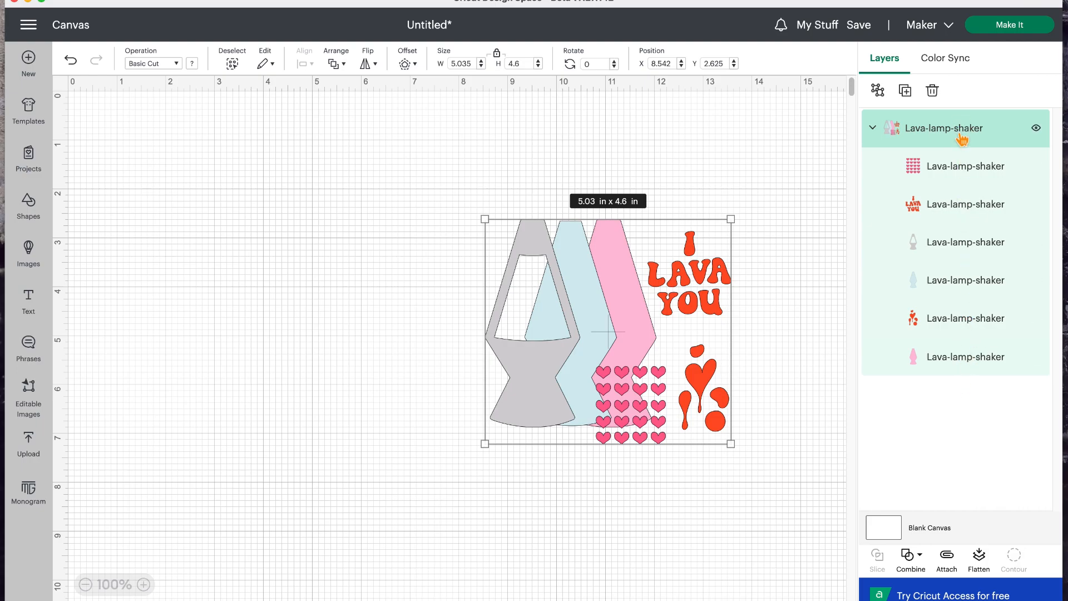
double_click(967, 175)
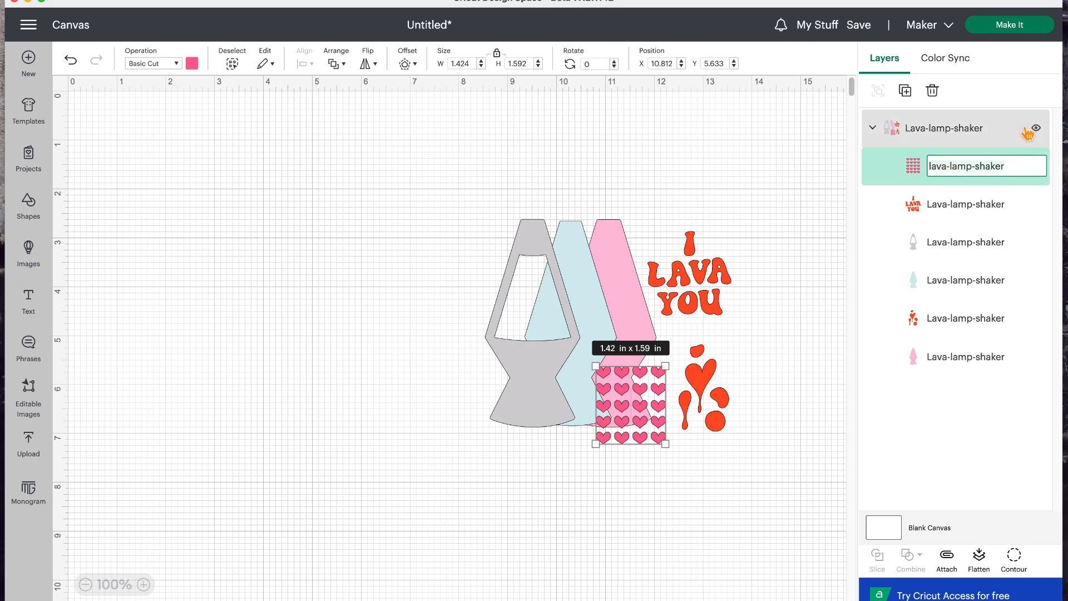
text(SHAKER )
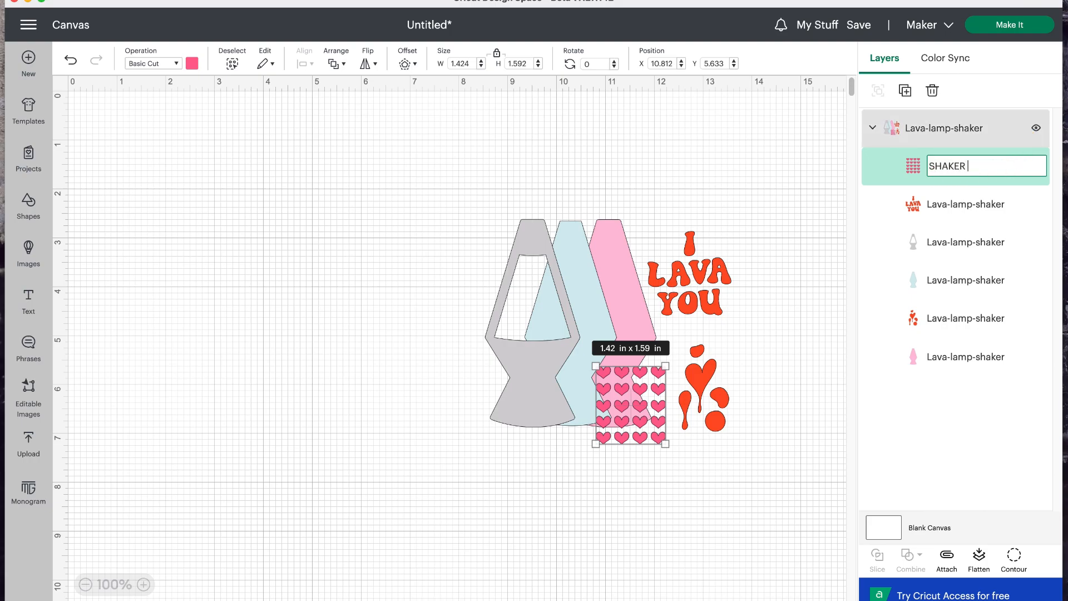
text(BITS)
Step: Rename the red lettering layer I LAVA YOU
click(985, 214)
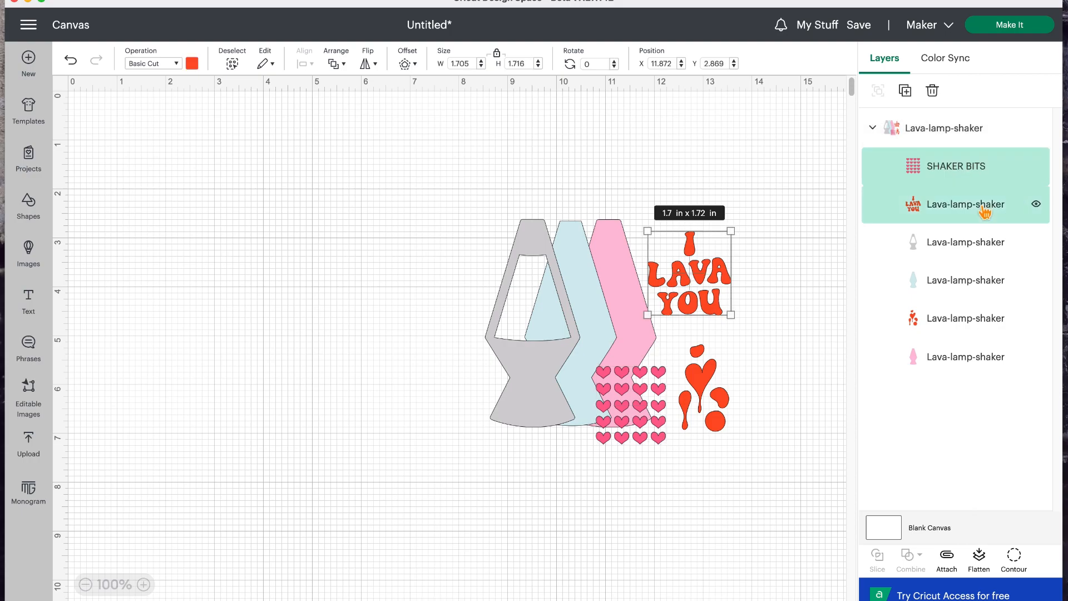
click(986, 214)
double_click(986, 214)
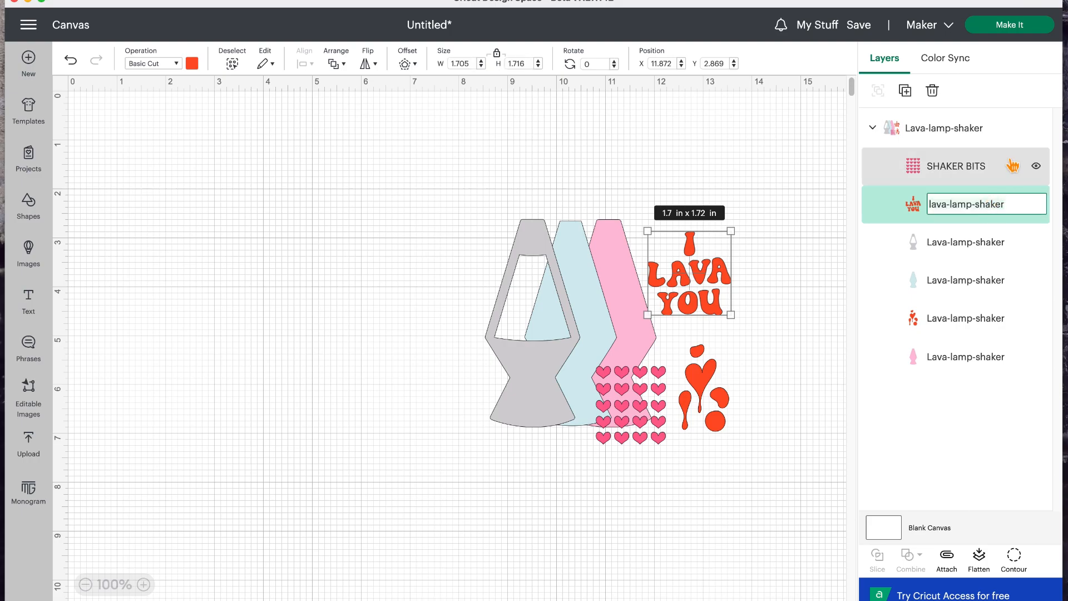
key(BackSpace)
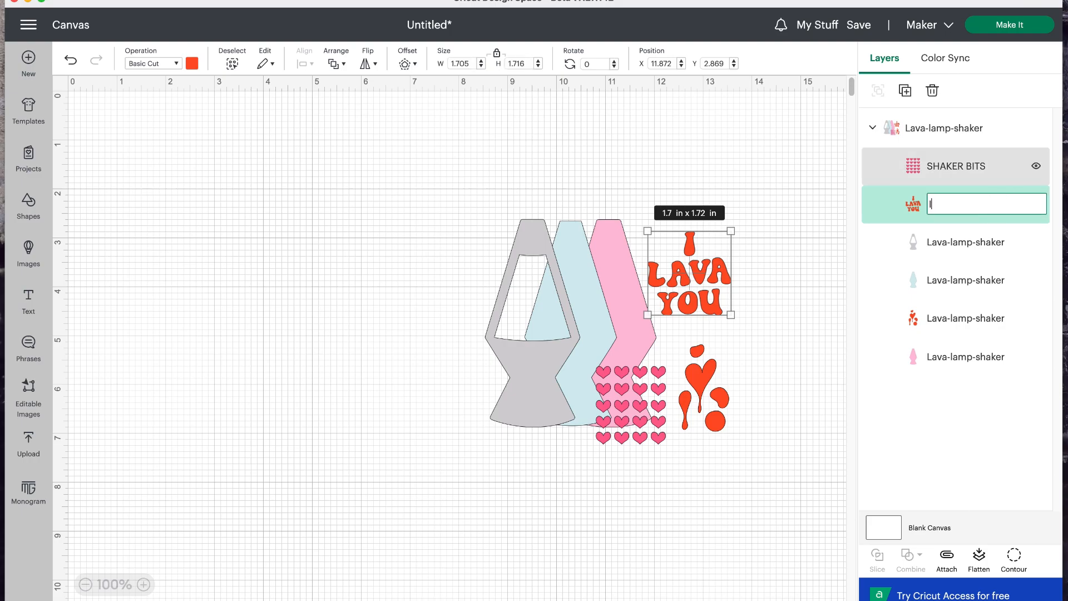
text(I LAVA YOU)
key(Return)
Step: Rename the grey lamp layer WINDOW FRAME and the light blue lamp layer ACETATE
click(973, 251)
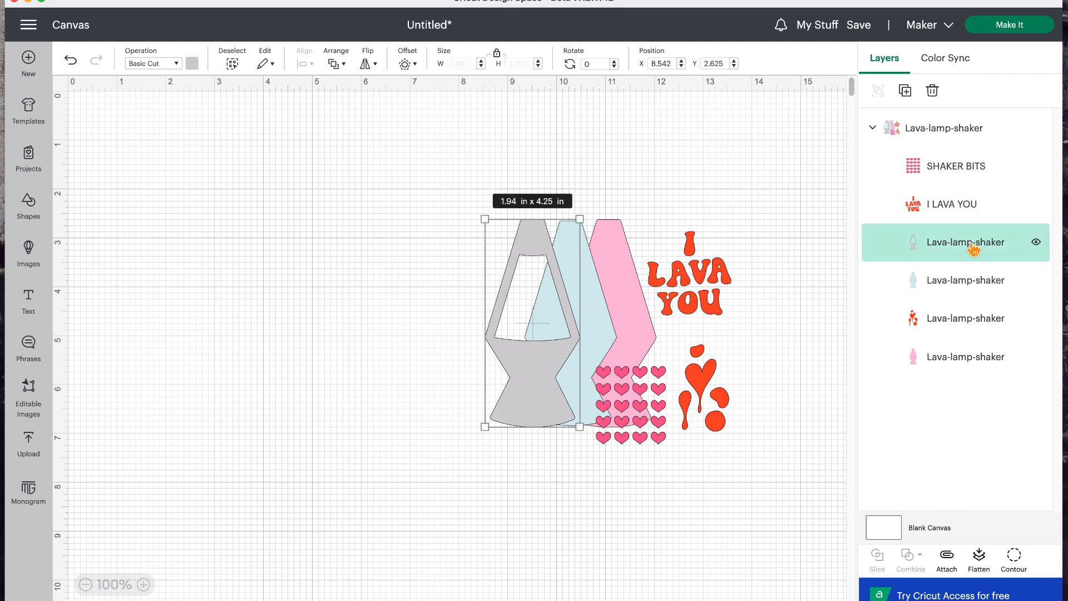
double_click(972, 250)
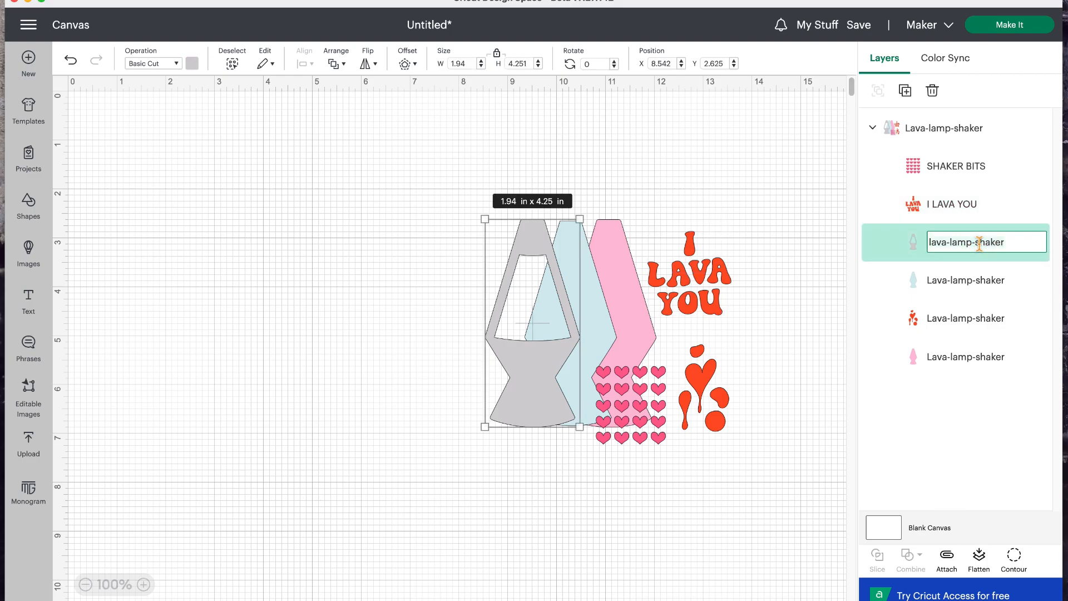
text(WINDOW FRAME)
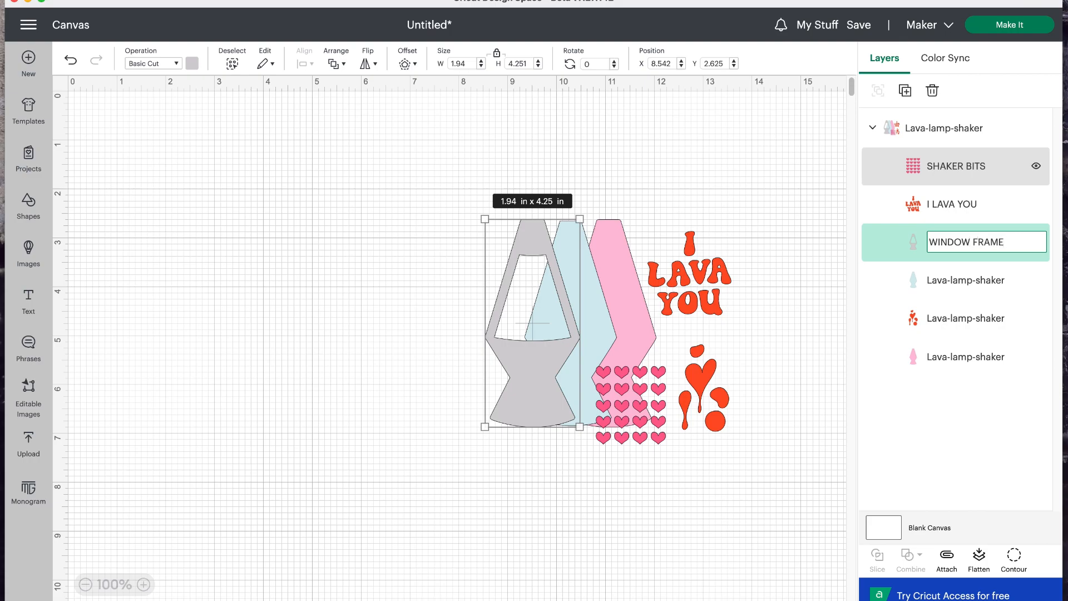
click(974, 281)
double_click(976, 282)
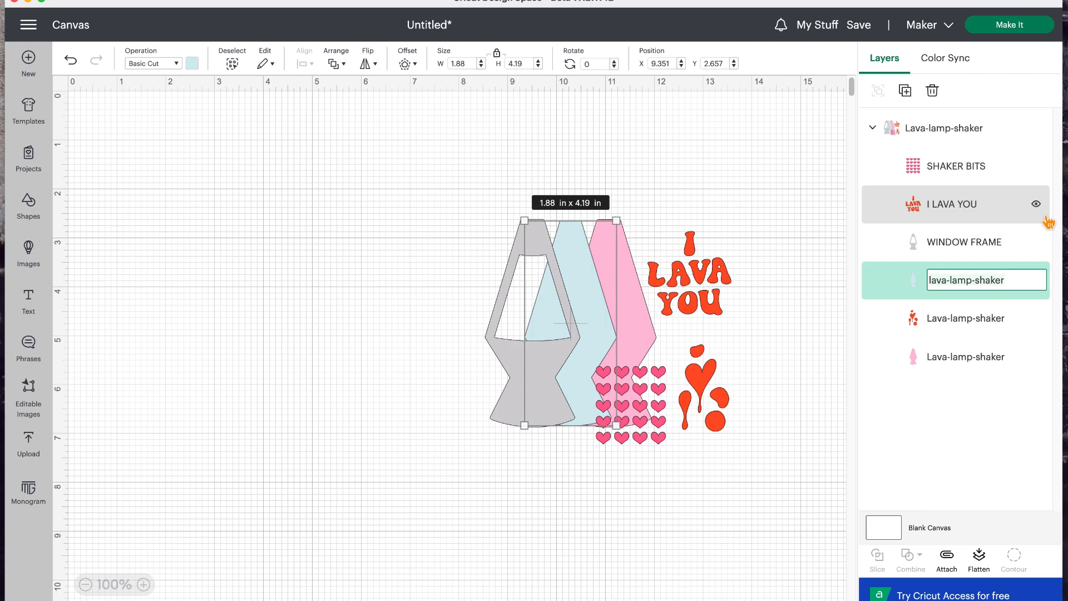
text(ACETATE)
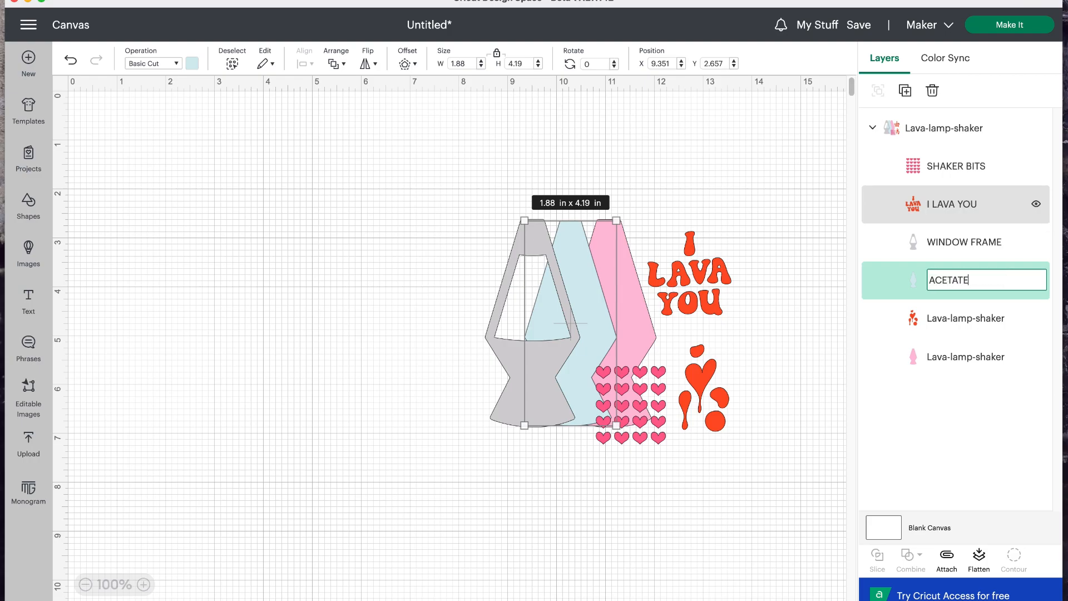
key(Return)
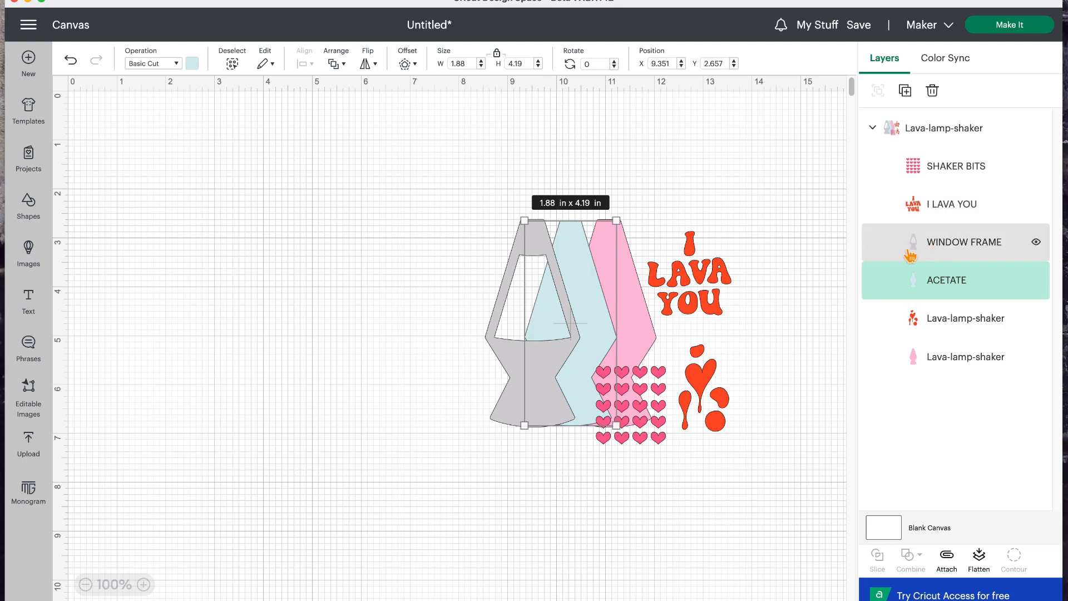
click(797, 258)
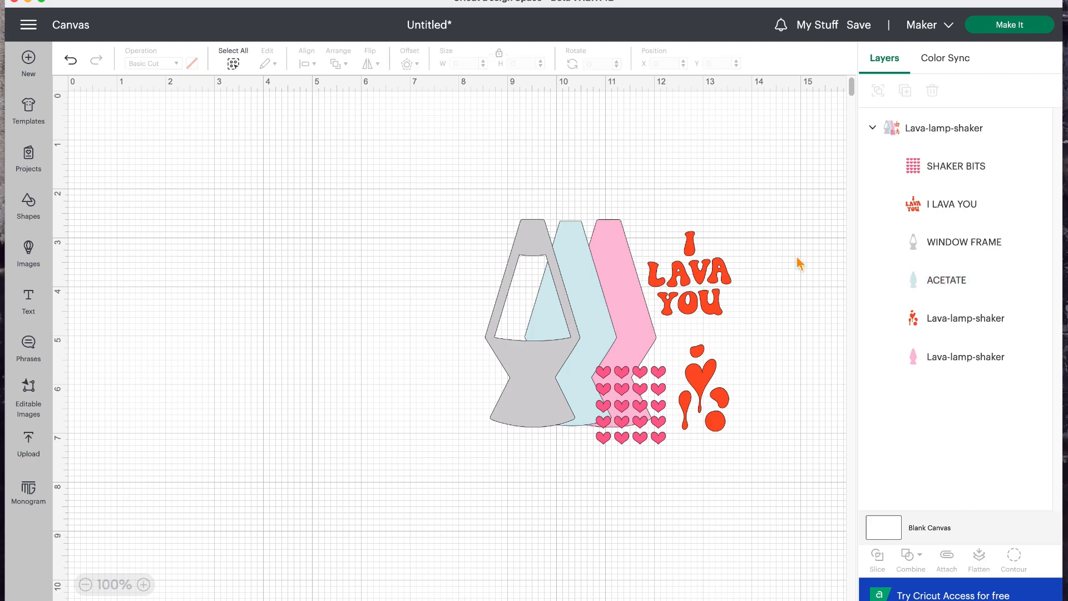
Step: Rename the red heart-and-blobs layer LAVA and the pink lamp layer BACKING
click(958, 328)
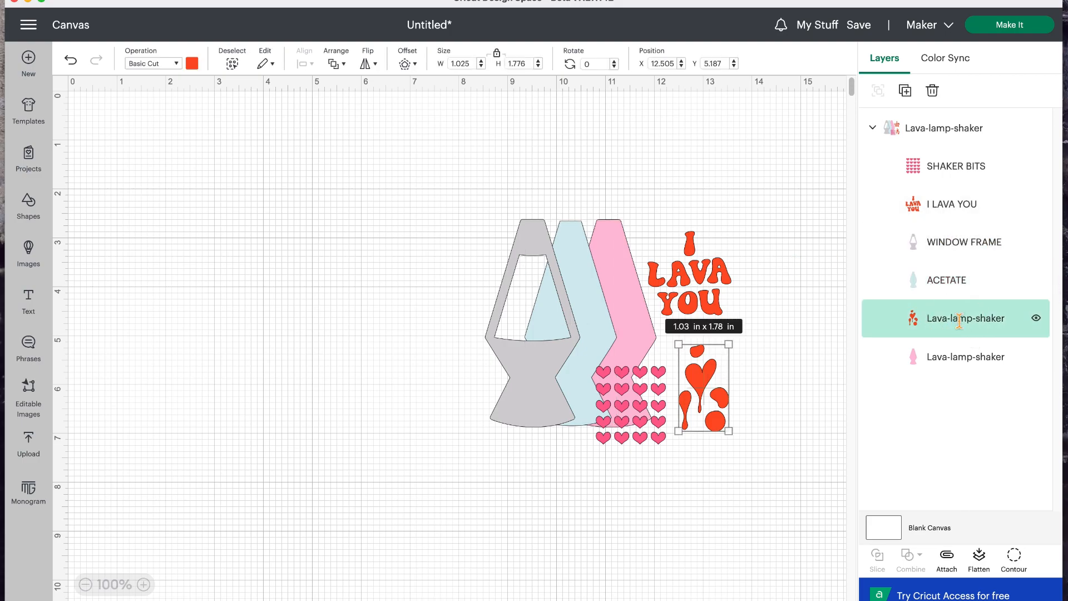
double_click(957, 328)
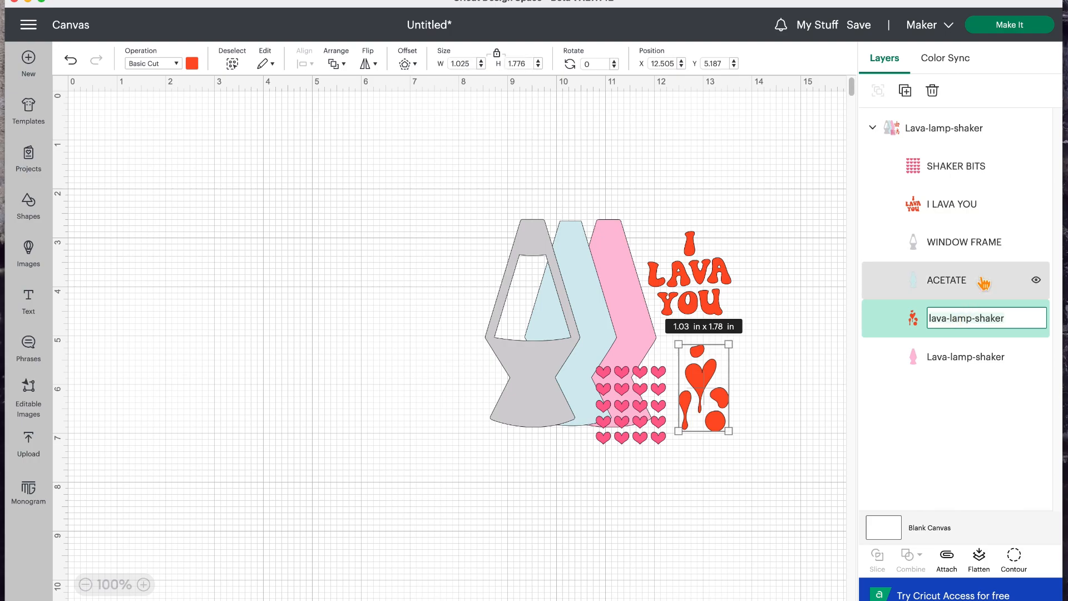
text(LAVA)
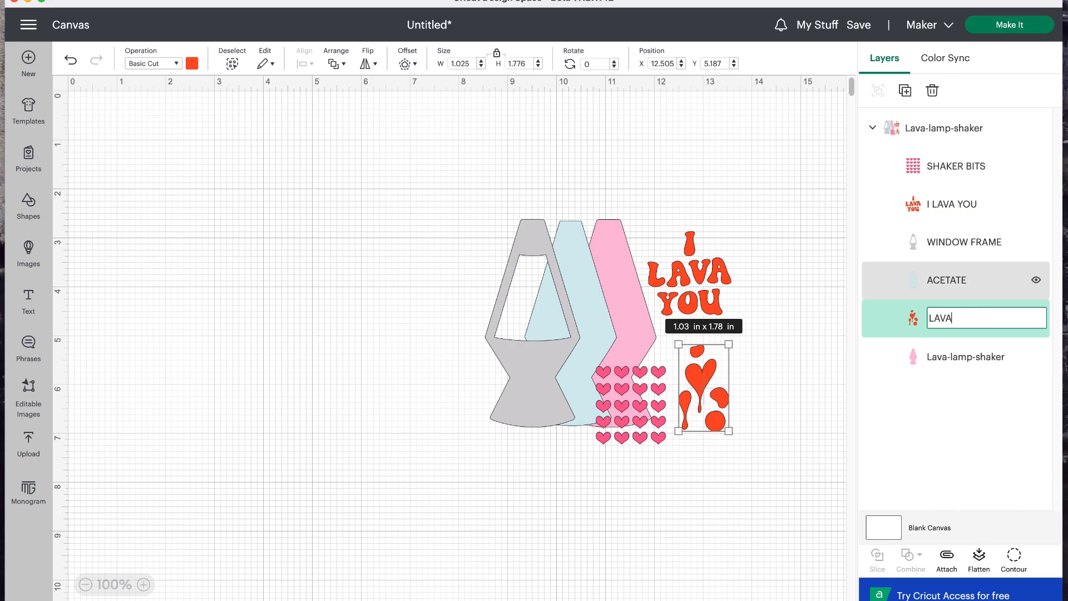
click(981, 366)
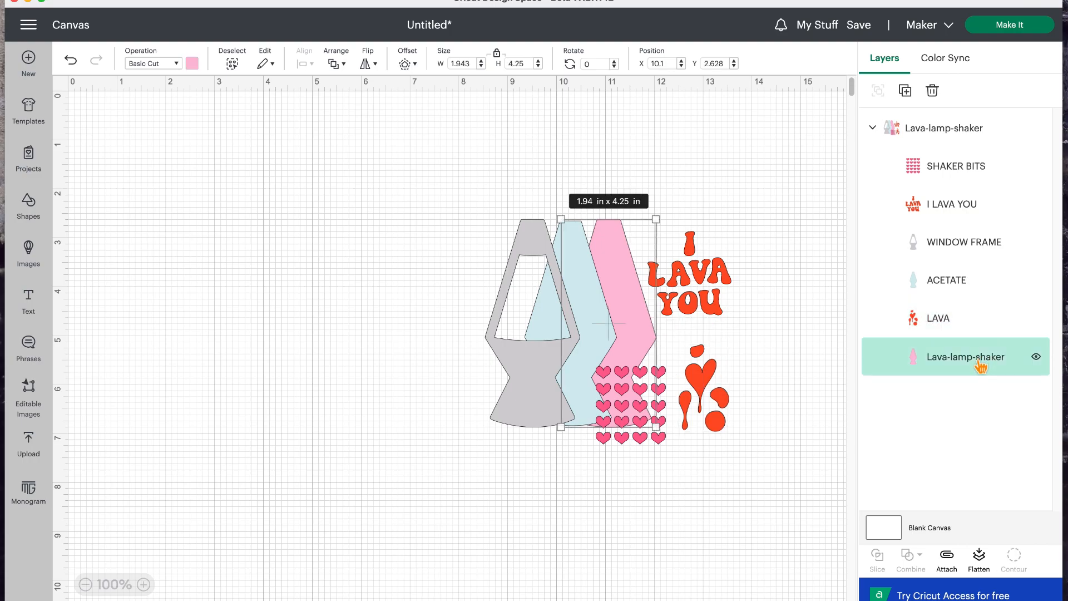
double_click(981, 366)
text(BACKING)
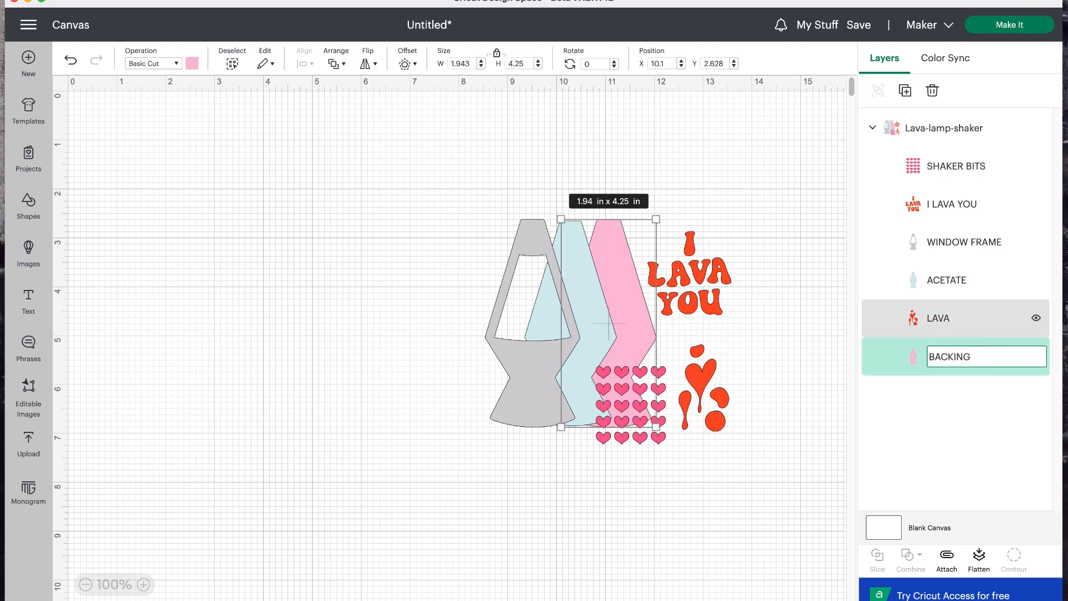
click(768, 494)
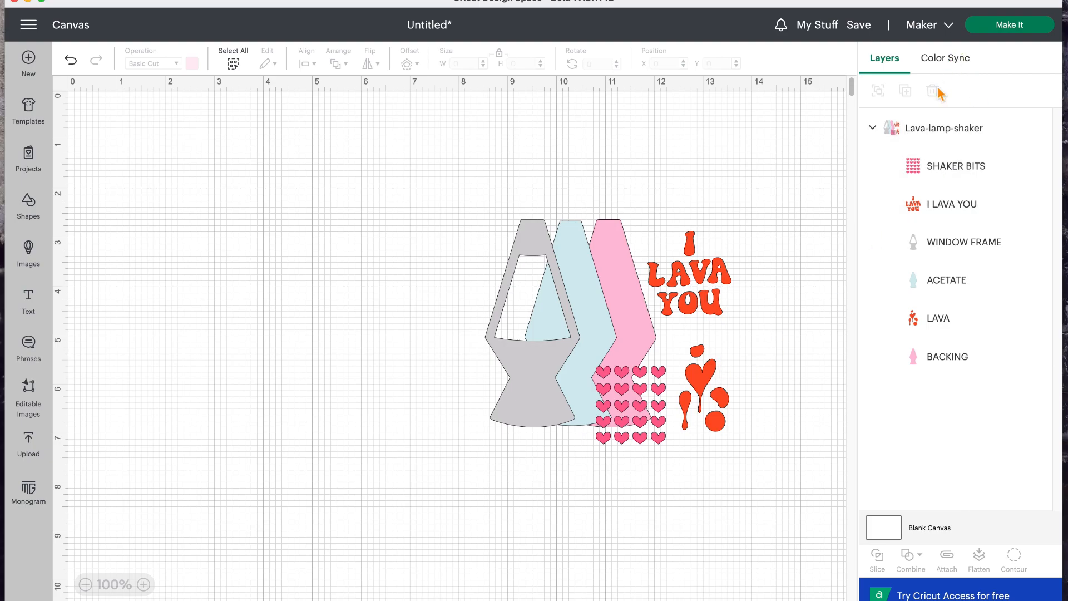
Step: Ungroup the whole lava lamp shaker design into separate layers
click(934, 133)
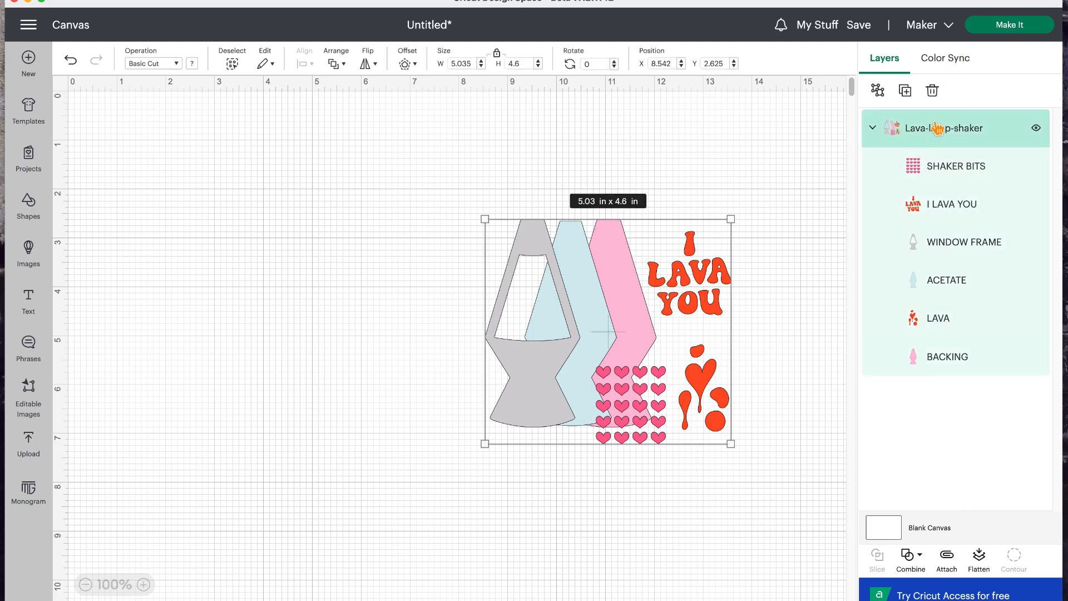
click(878, 90)
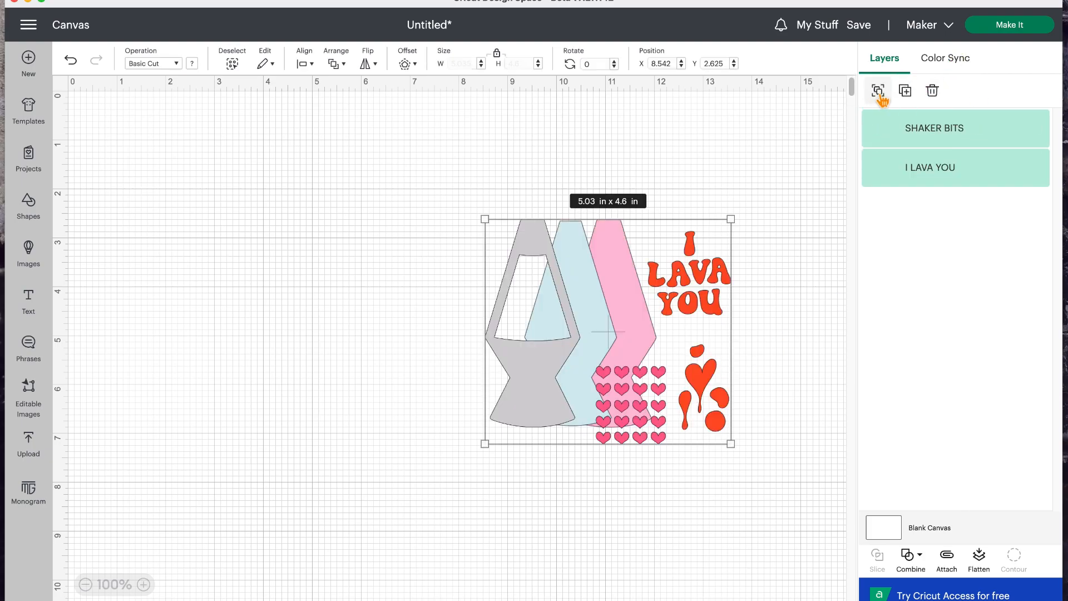
click(776, 169)
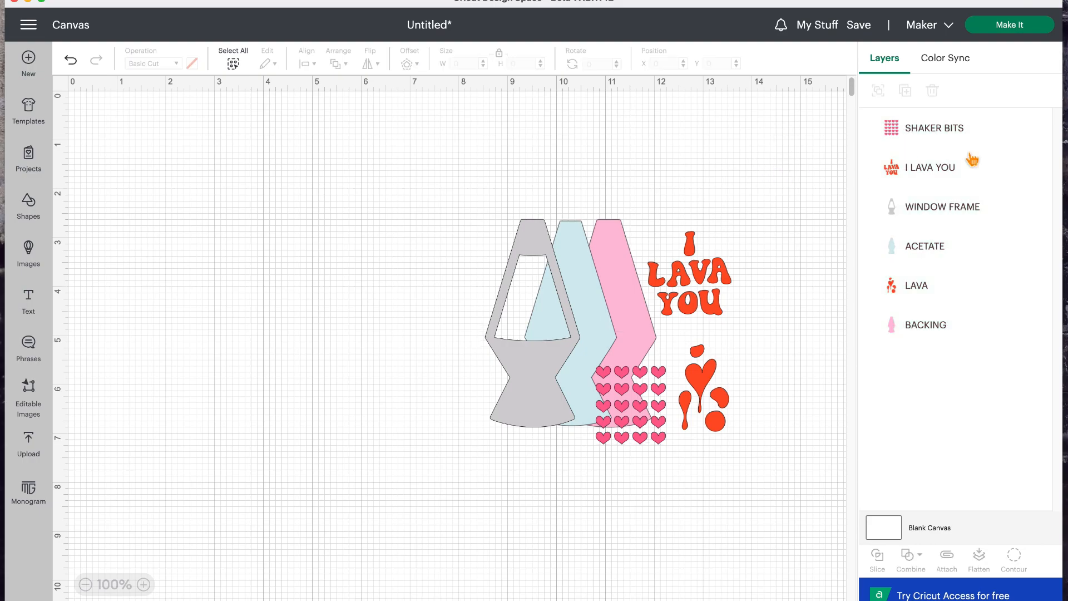
Step: Duplicate the window frame and rename the copy SIDE WALL
click(957, 219)
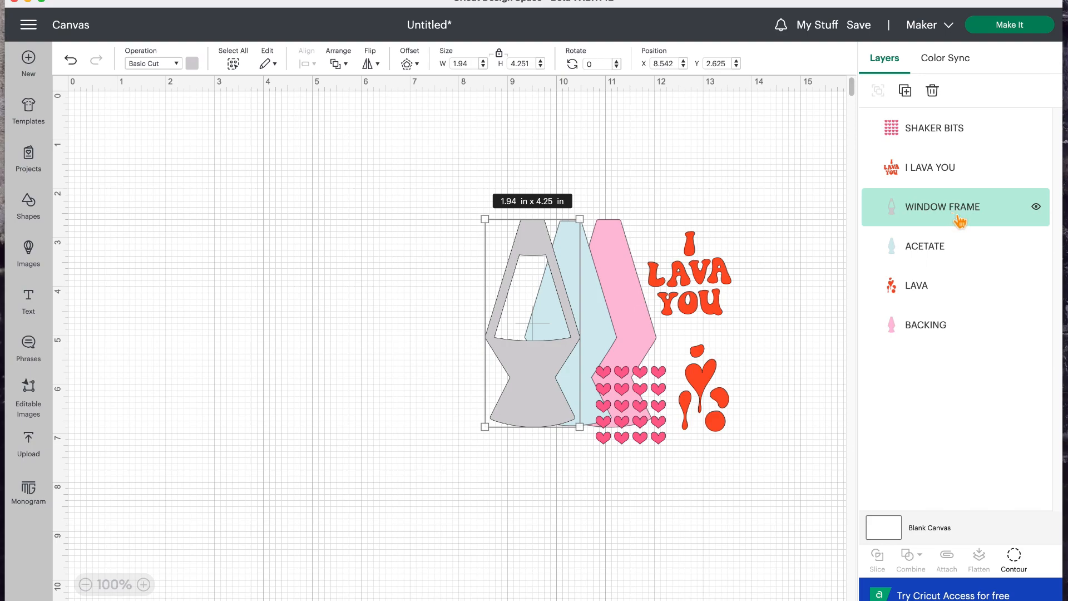
click(906, 91)
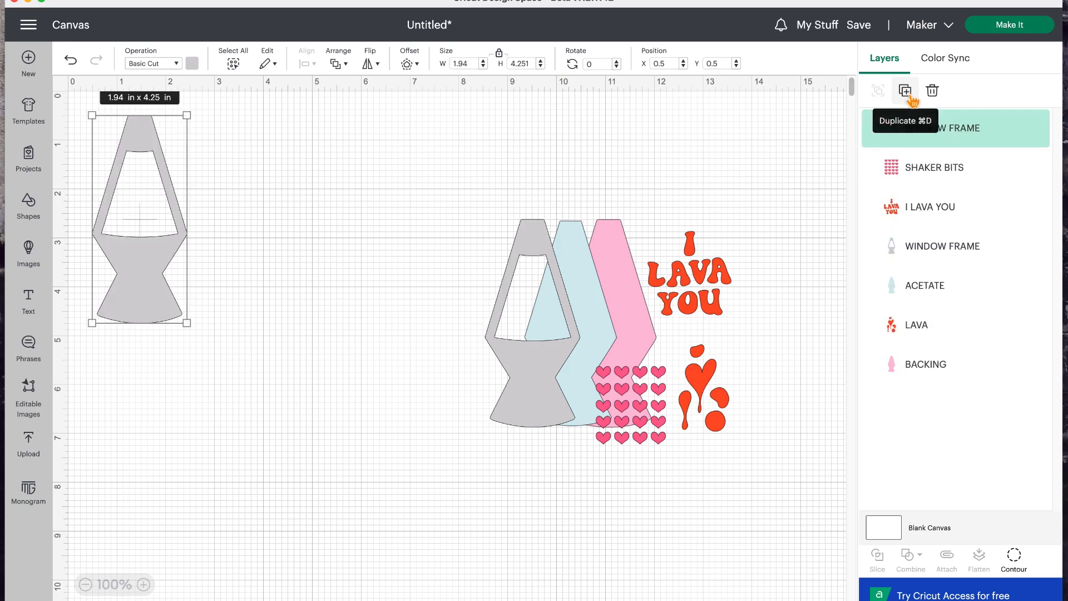
double_click(982, 134)
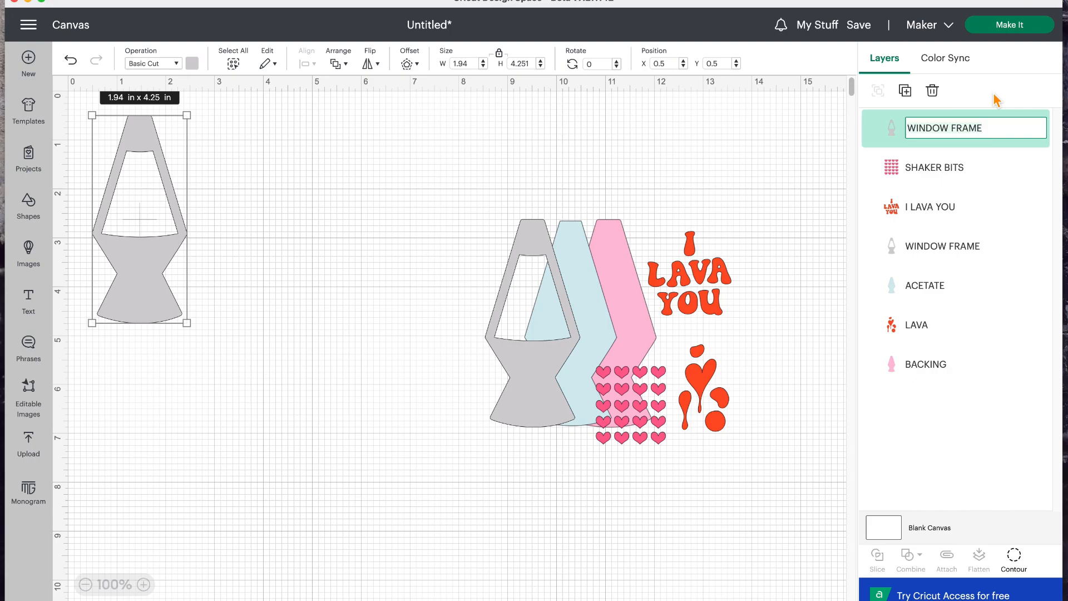
text(SIDE)
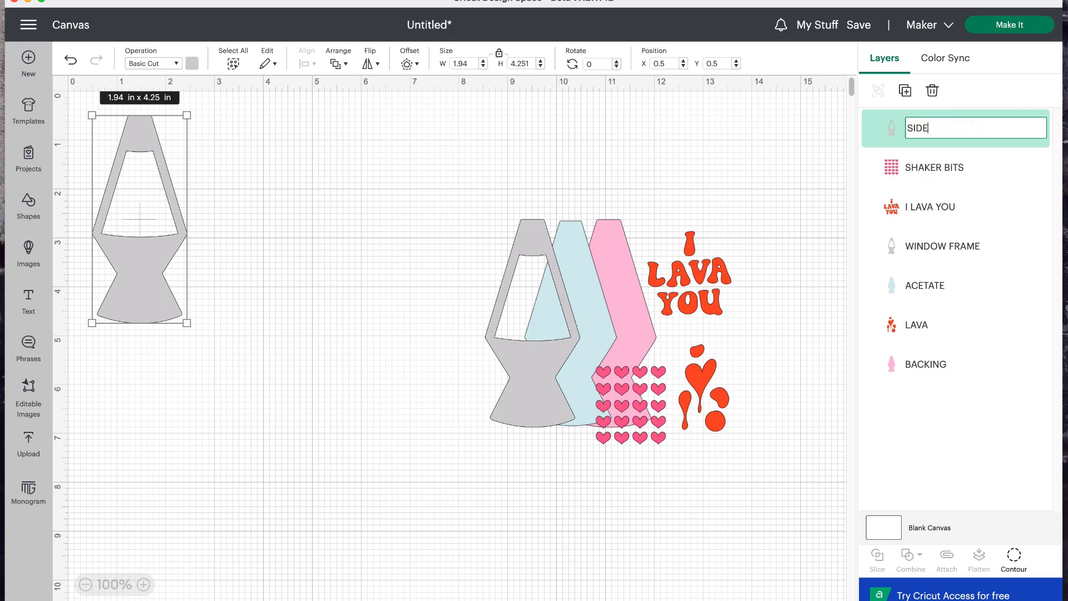
text( WALL)
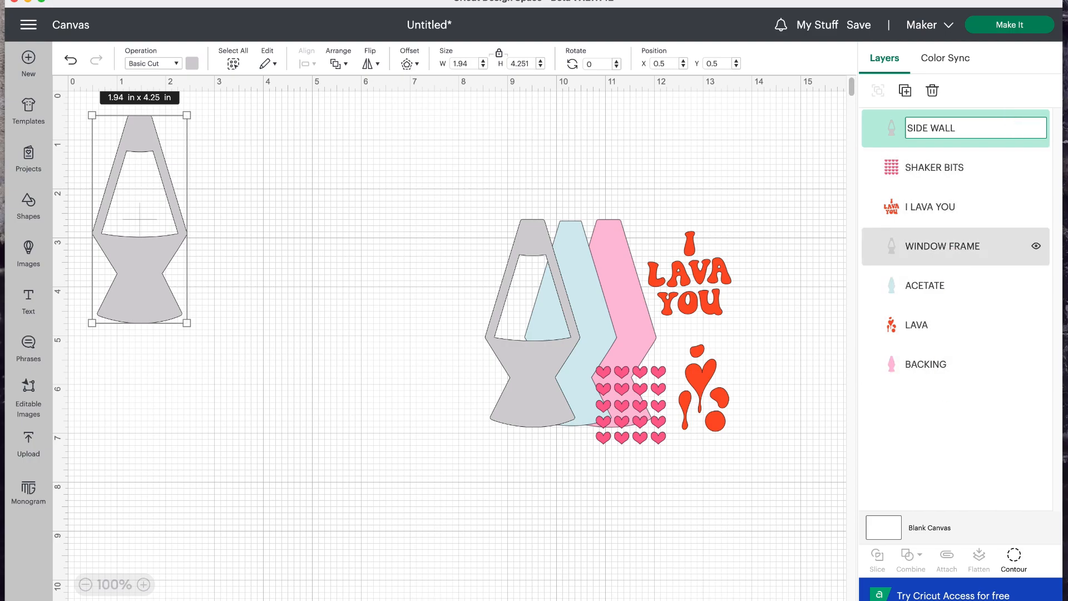
key(Return)
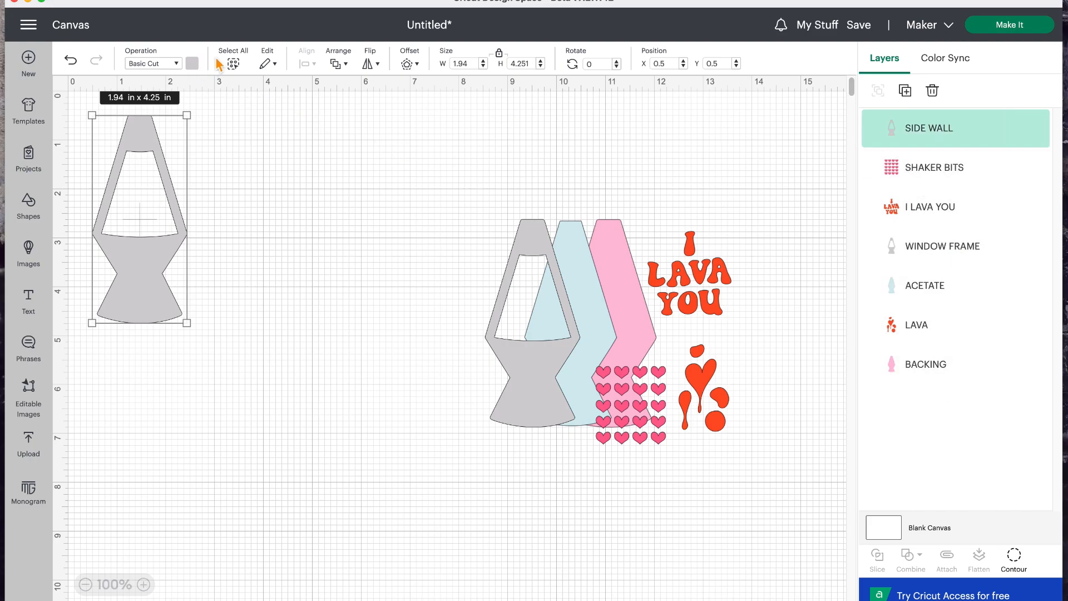
Step: Recolor the side wall white and move it to about X 2.8, Y 1.0 in on the canvas
click(199, 68)
click(210, 191)
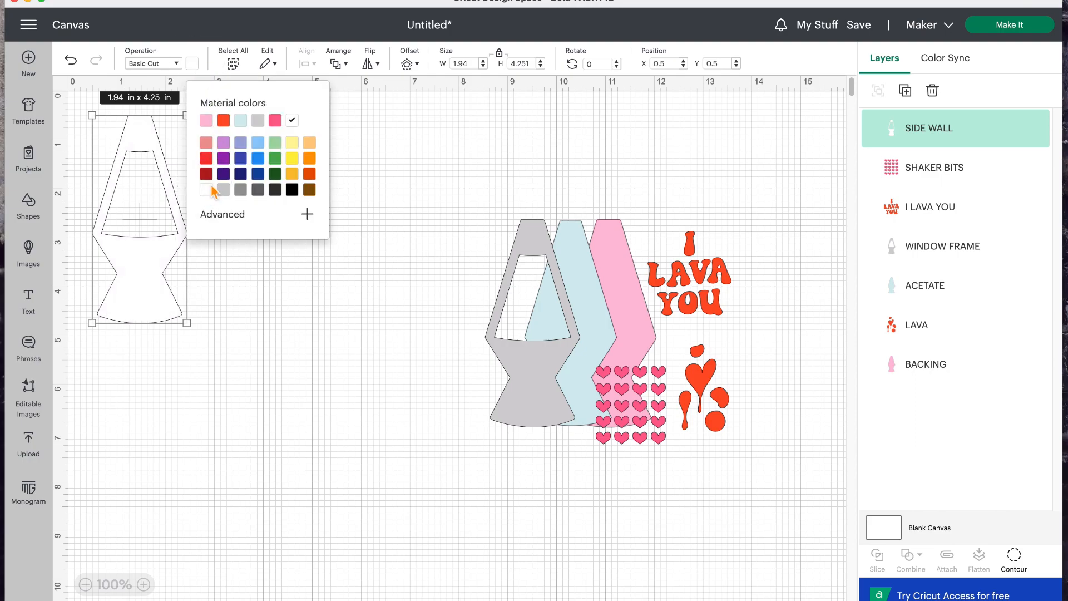
click(400, 146)
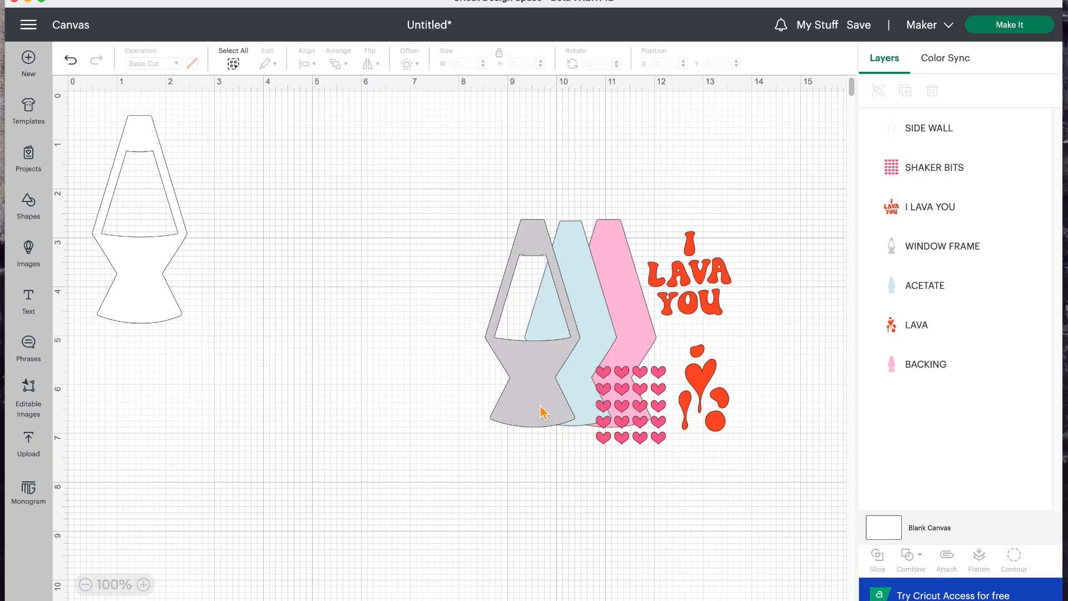
click(140, 301)
drag(141, 302, 252, 332)
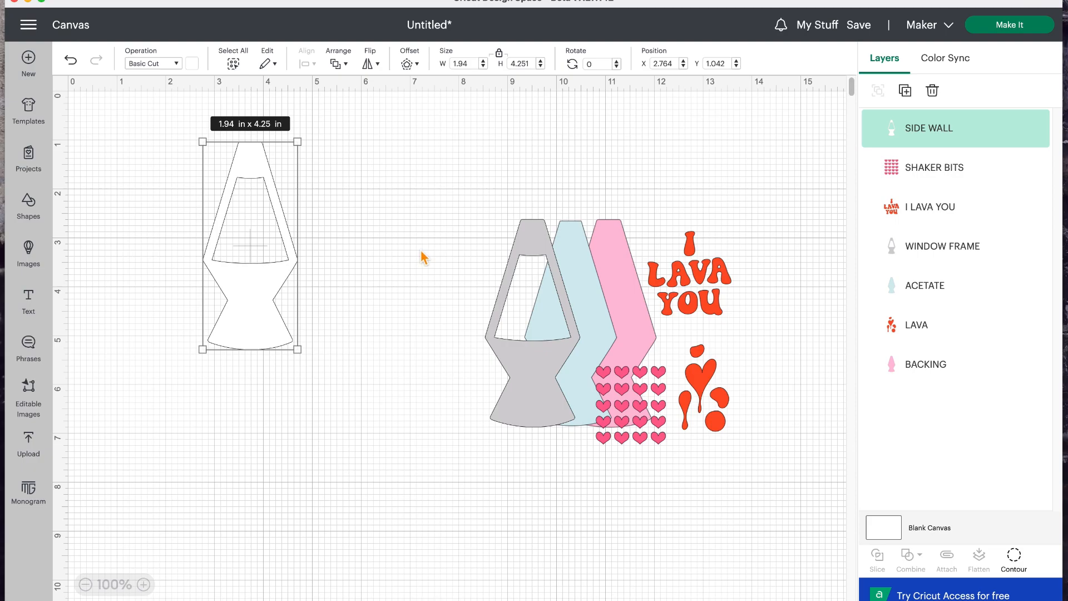
Step: Duplicate the white side wall, try shifting the copy slightly, and undo that move
click(906, 90)
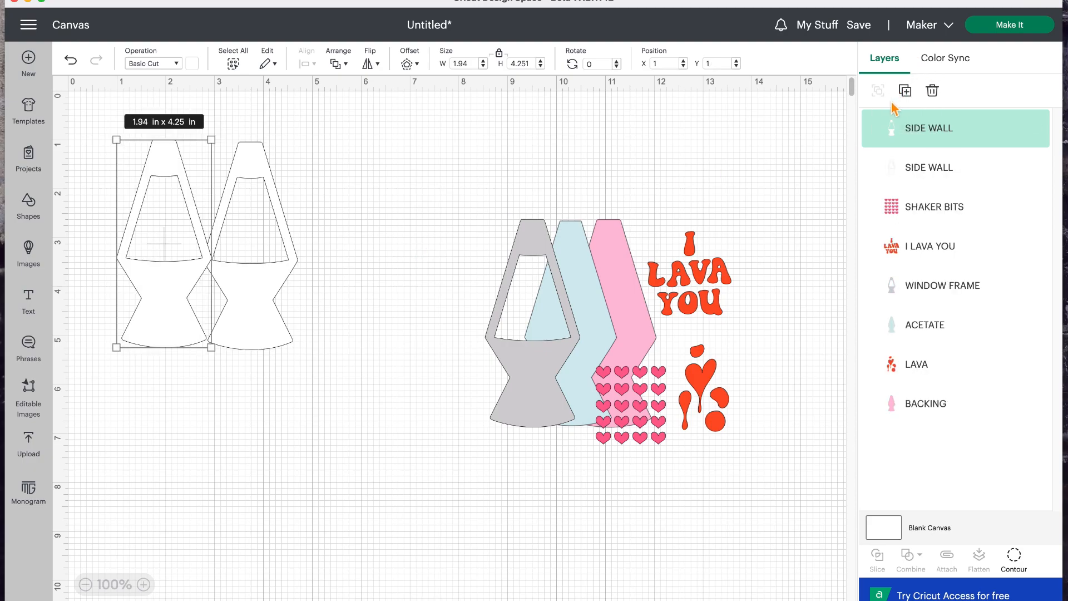
click(388, 245)
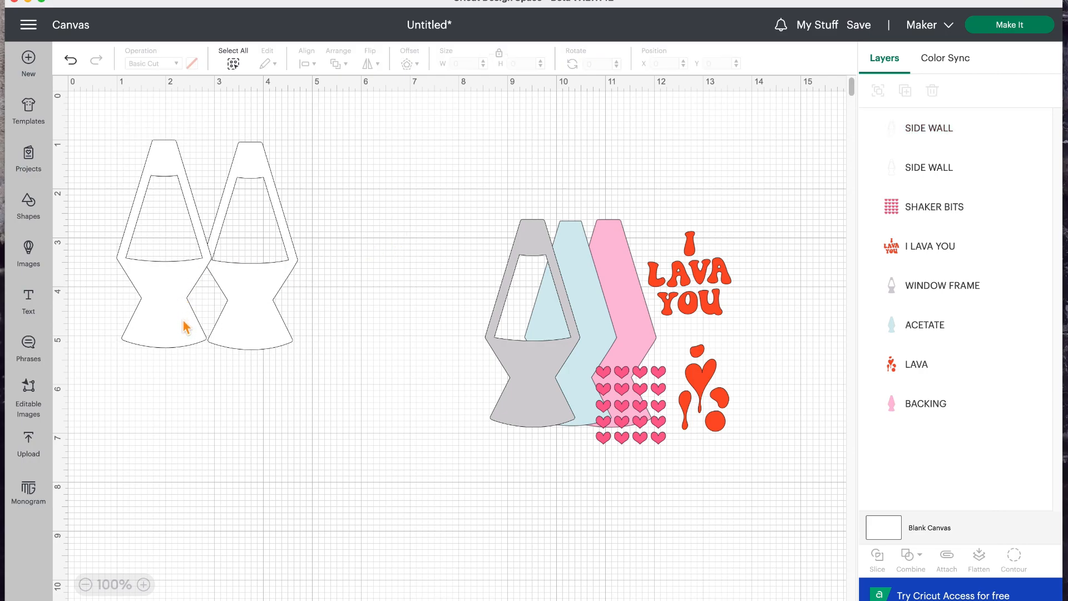
mouse_move(167, 323)
mouse_down()
mouse_move(253, 323)
mouse_move(179, 337)
mouse_up()
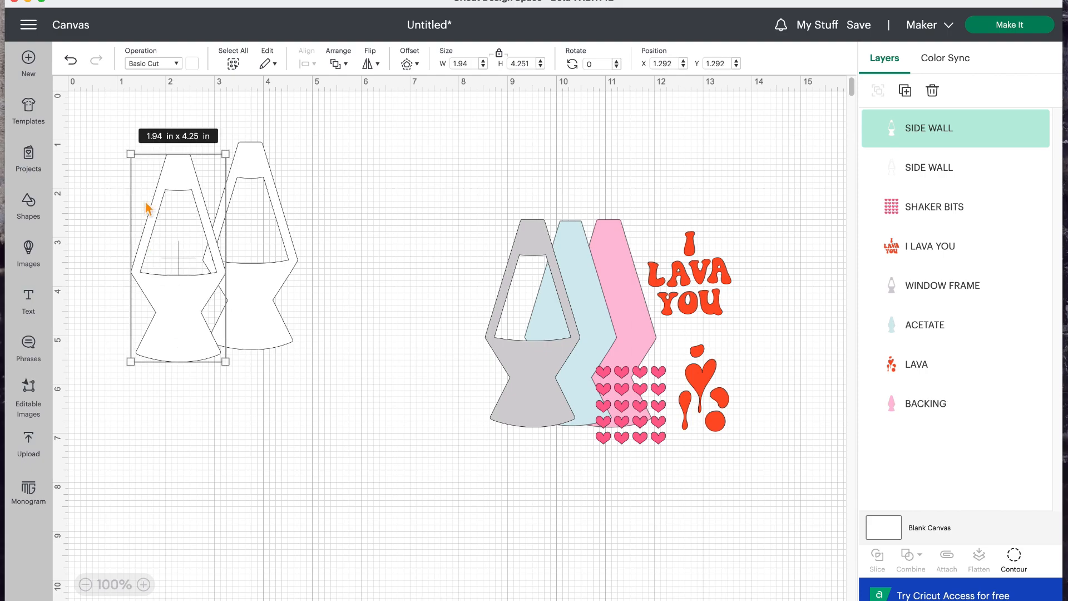
click(71, 61)
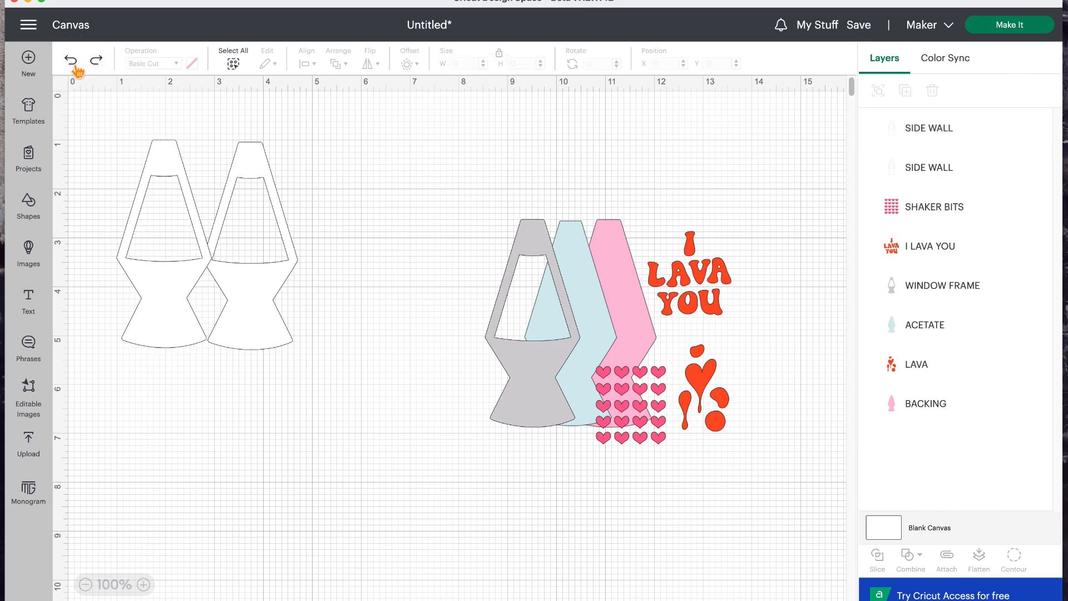
Step: Undo the last side wall duplicate and make five copies of the remaining white side wall
click(76, 67)
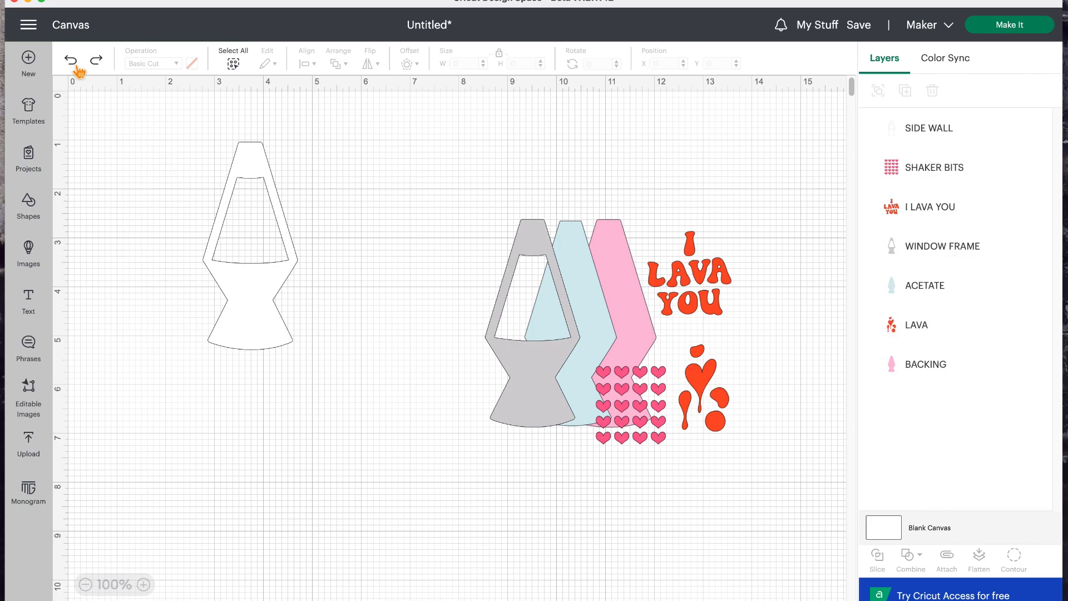
click(929, 132)
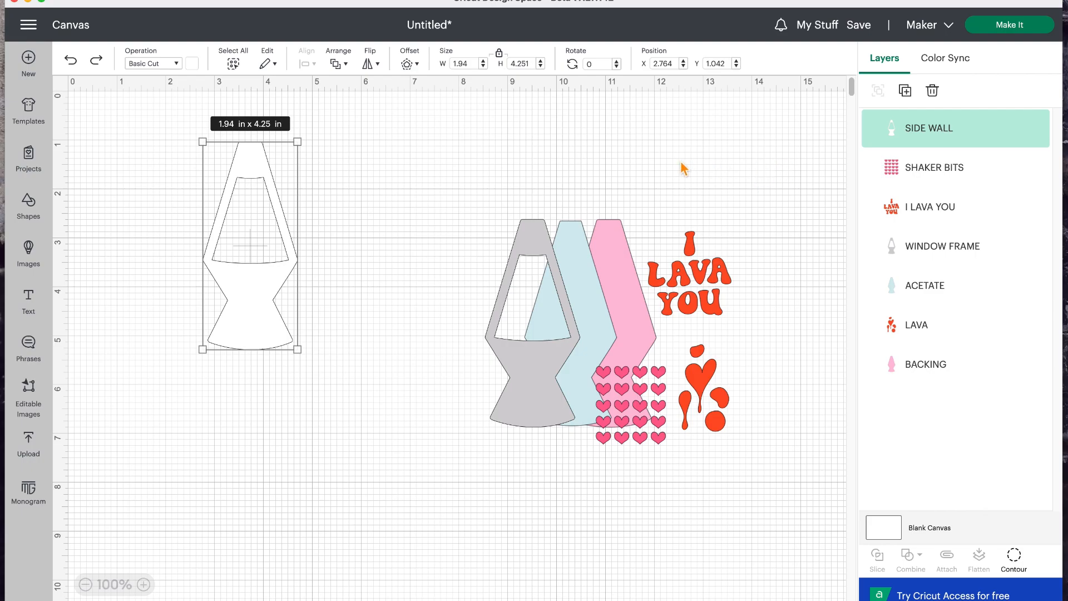
click(905, 91)
click(905, 91)
click(905, 90)
click(905, 91)
click(905, 91)
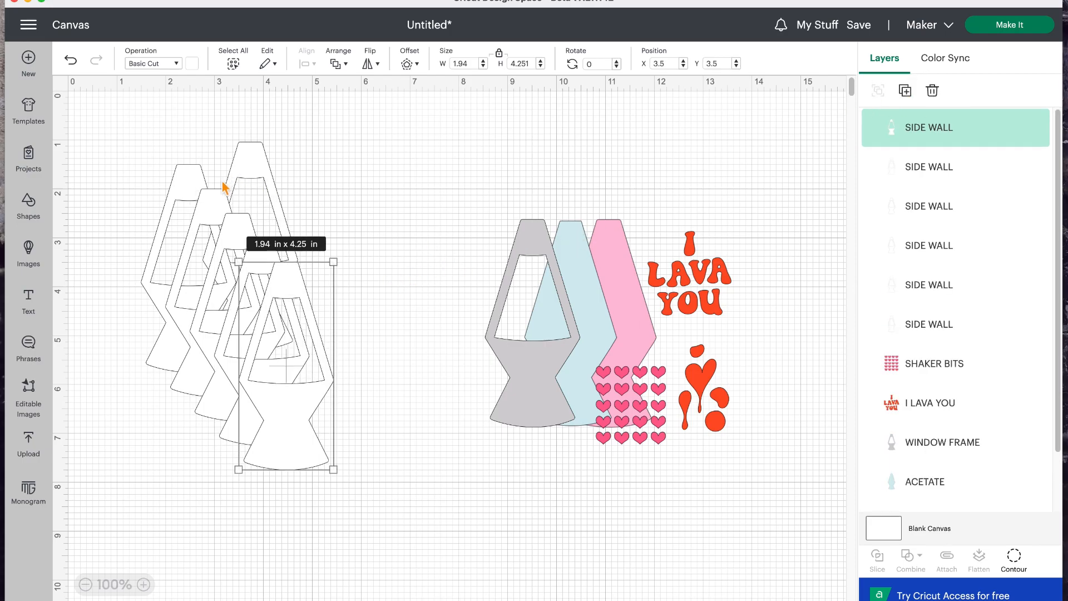
Step: Stack the five side wall copies over the original at about X 2.7 in, staggering each about 0.2 in lower
drag(193, 183, 249, 161)
click(382, 170)
drag(215, 212, 247, 180)
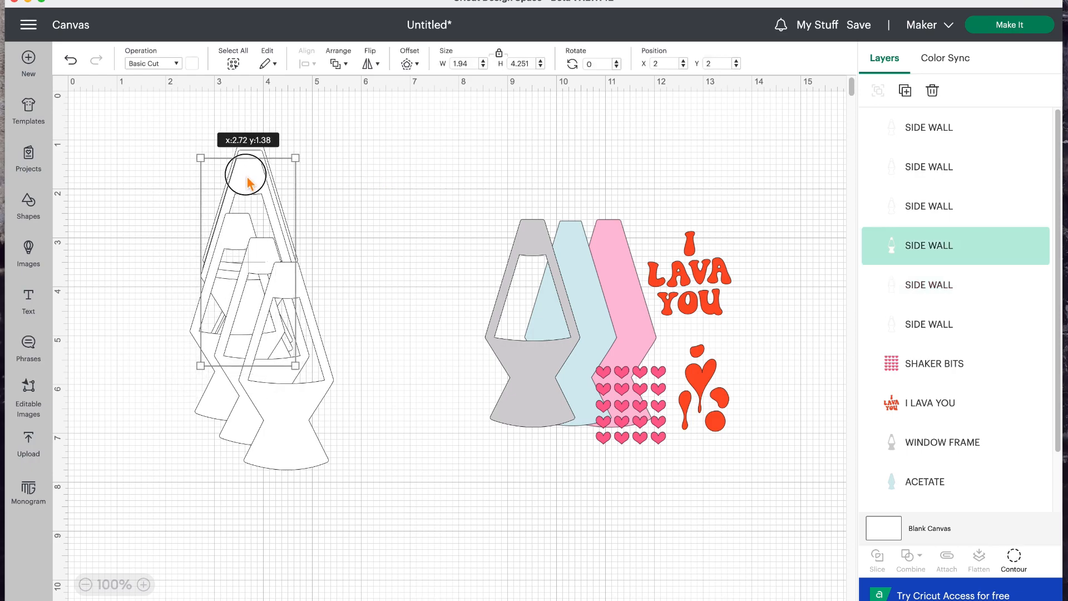
click(334, 191)
drag(241, 230, 251, 191)
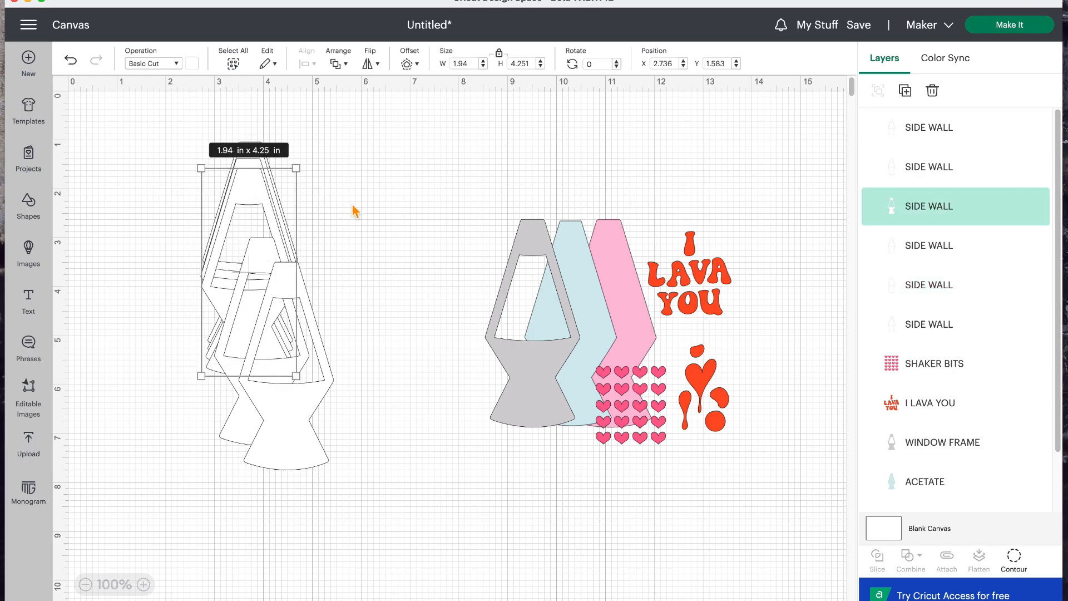
click(352, 210)
drag(269, 246, 251, 198)
click(336, 216)
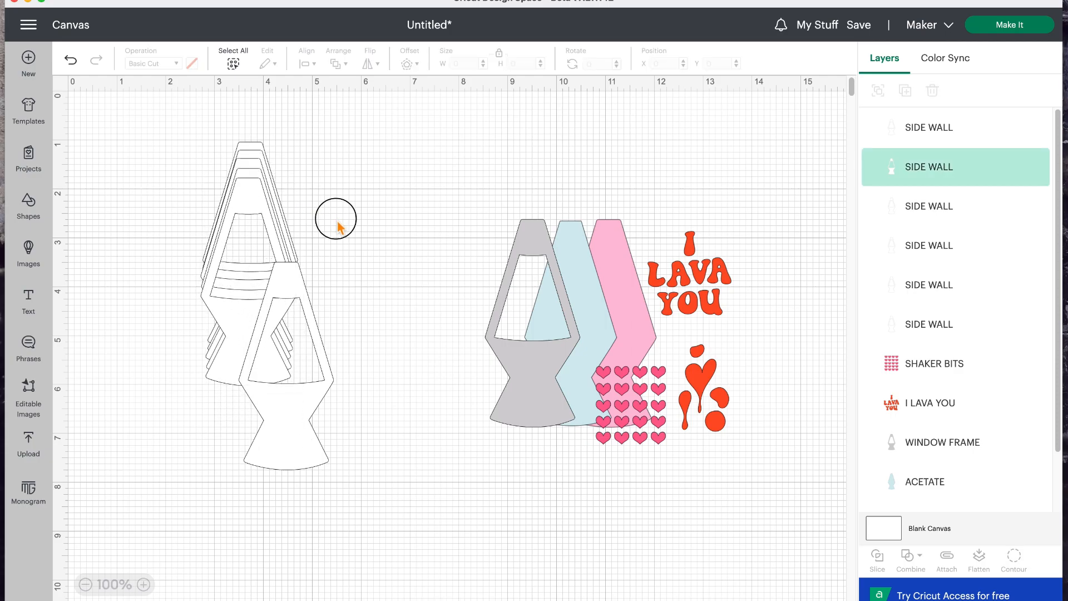
drag(289, 277, 257, 207)
click(365, 251)
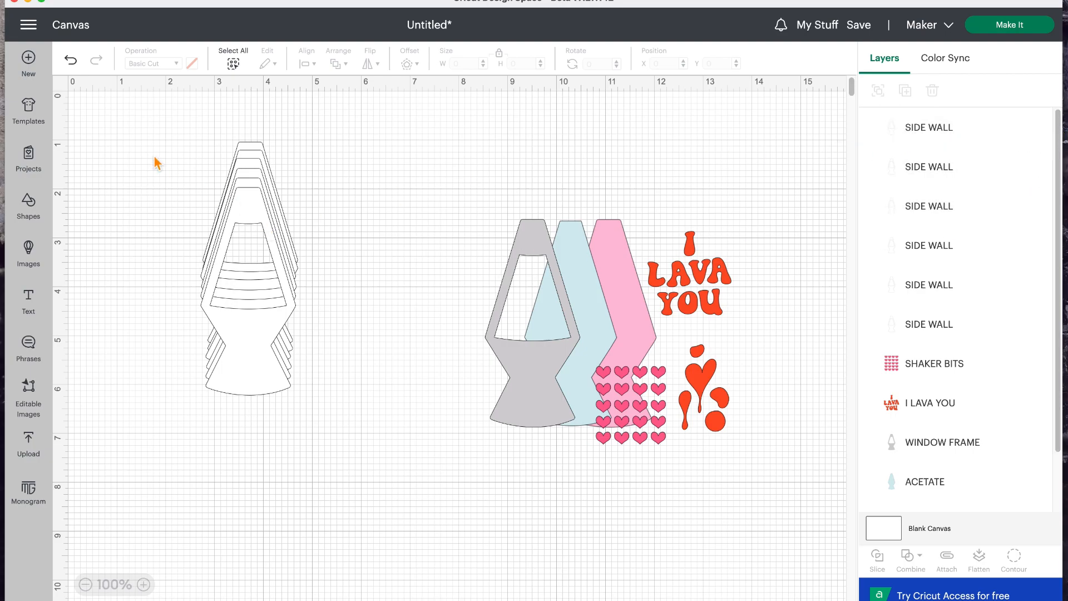
Step: Group the six stacked side walls, rename the group SIDE WALLS and collapse it in the layer list
drag(138, 125, 356, 467)
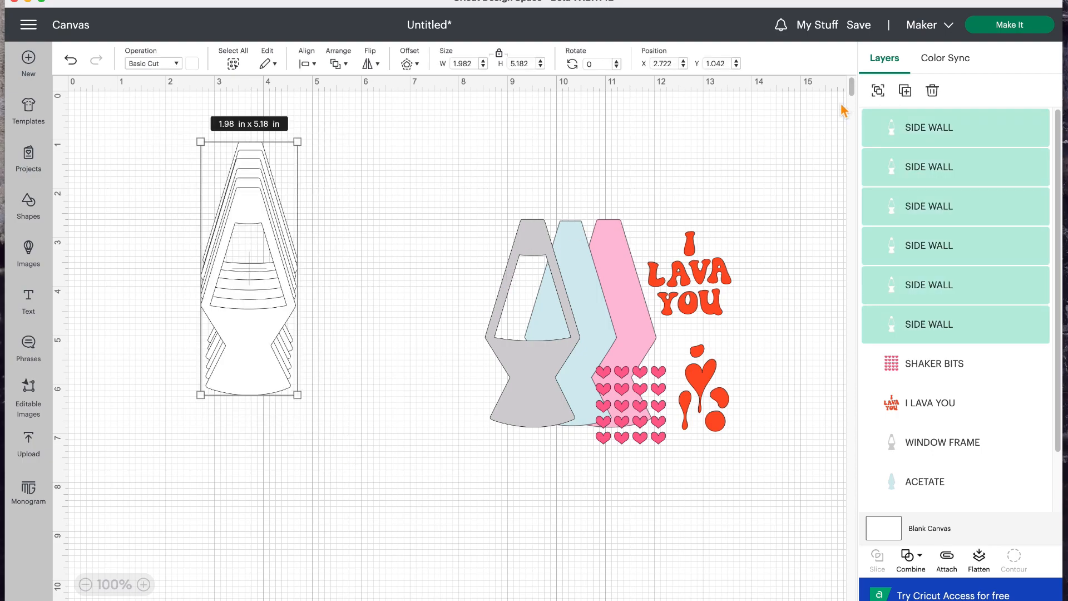
click(878, 90)
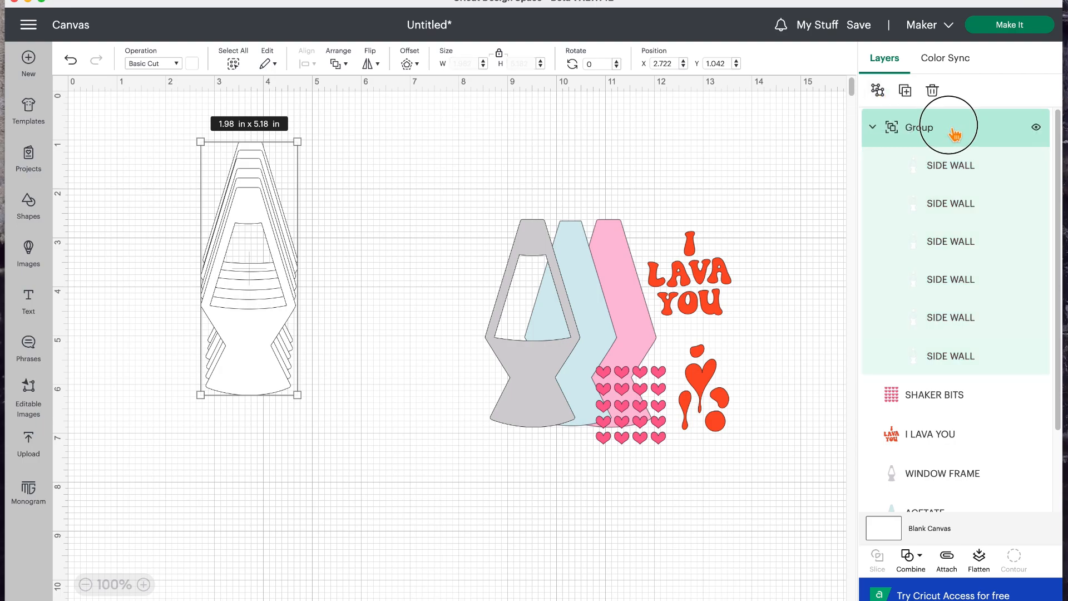
click(951, 134)
click(952, 132)
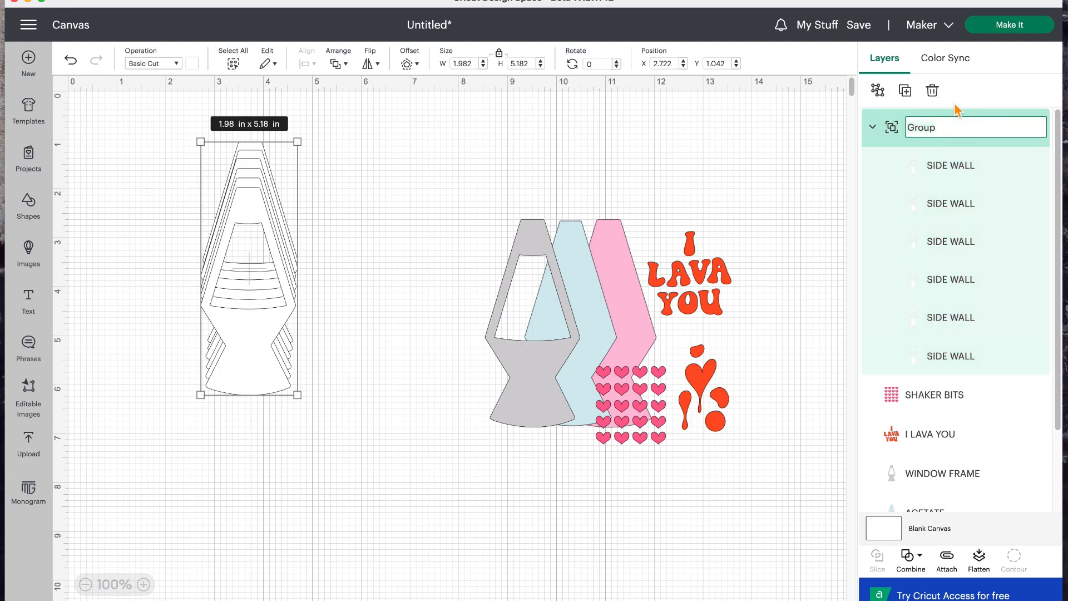
text(SIDE WALLS)
key(Return)
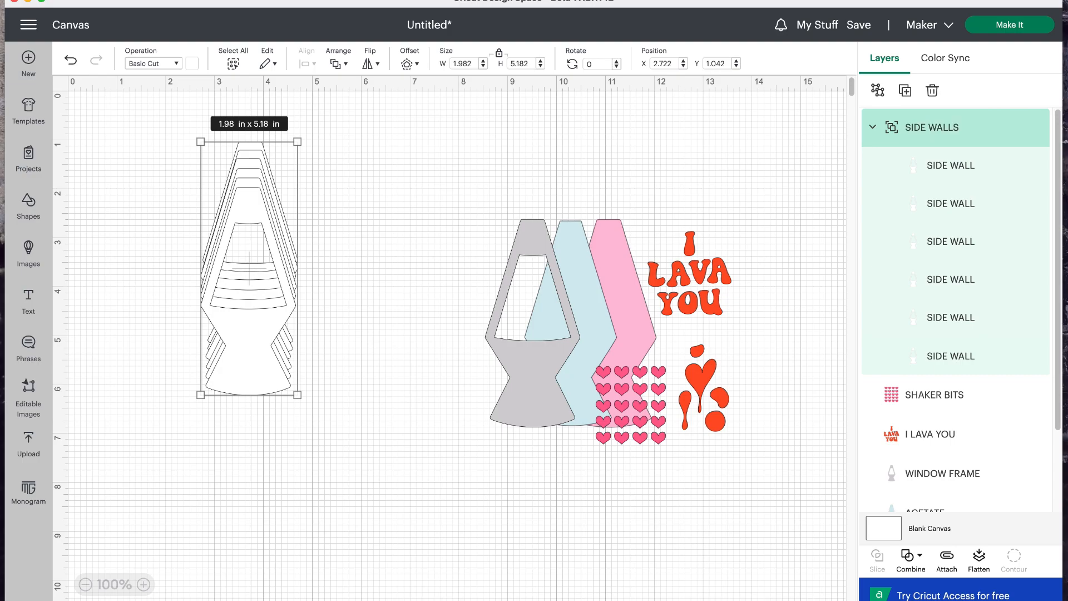
click(452, 222)
click(873, 127)
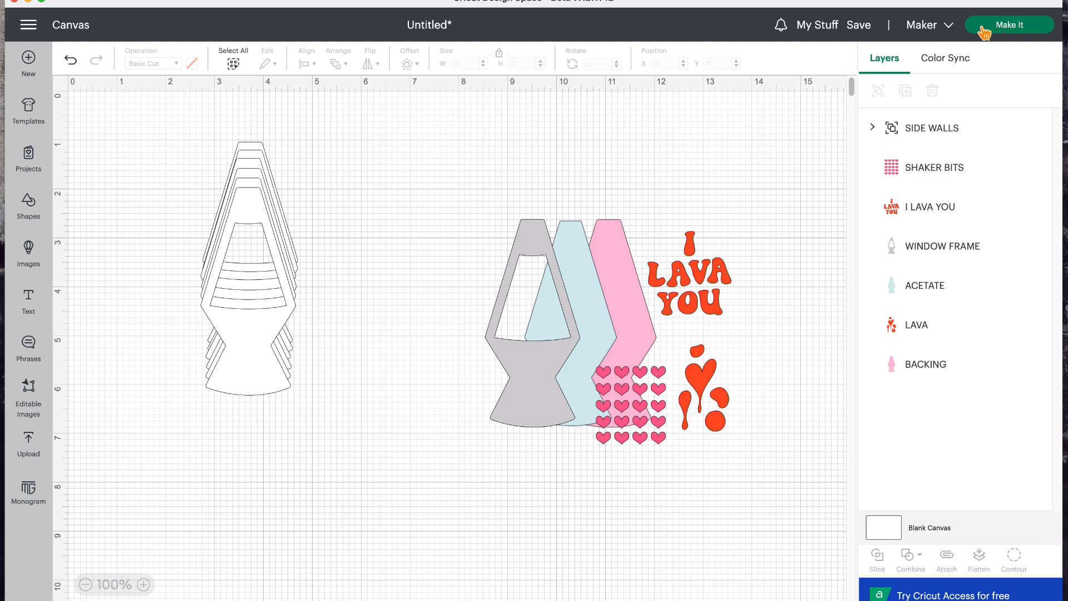
Step: Send the project to cut preparation and view the gray window frame mat
click(998, 32)
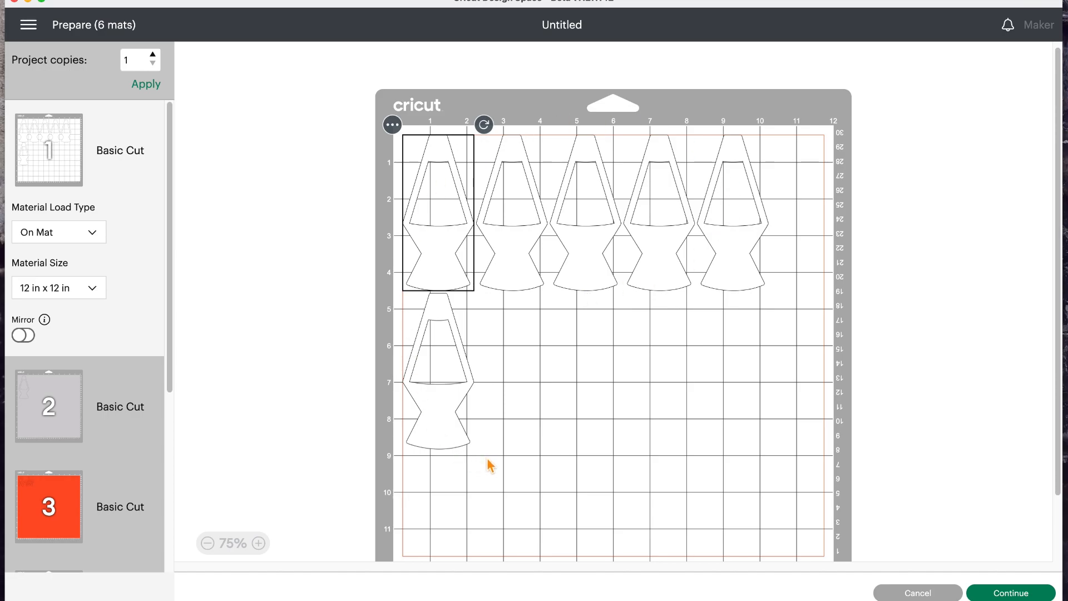
drag(170, 286, 174, 396)
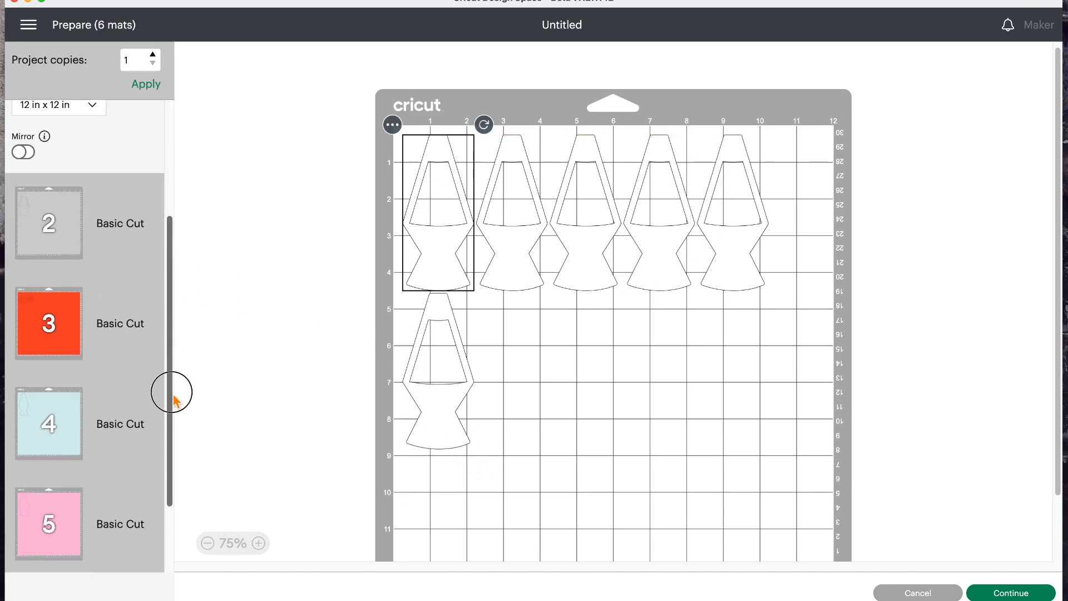
click(52, 224)
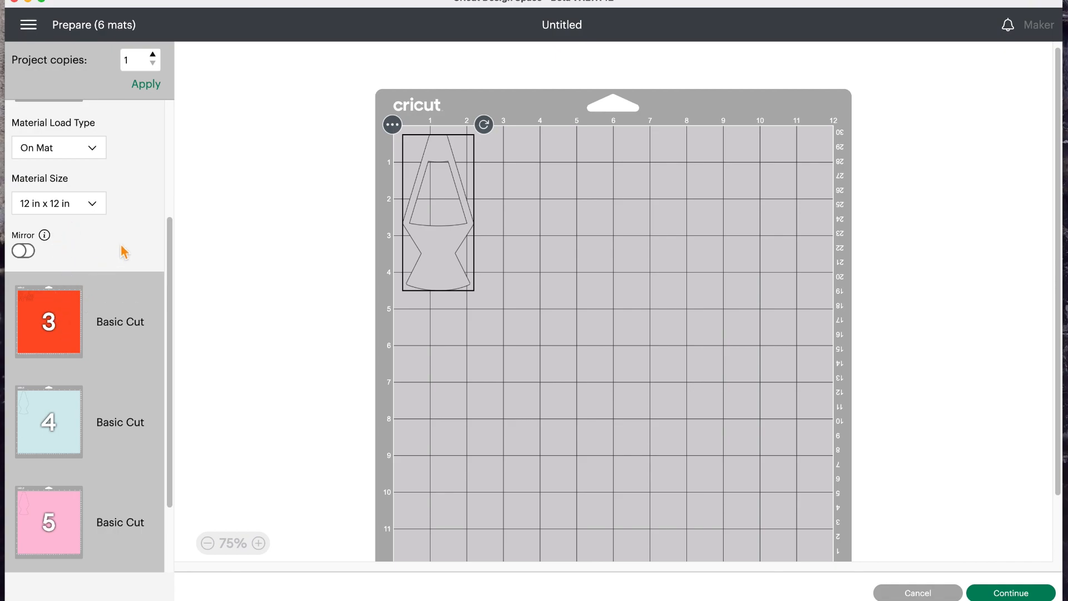
Step: Hide the I LAVA YOU lettering on red mat 3, leaving only the lava pieces there
click(68, 348)
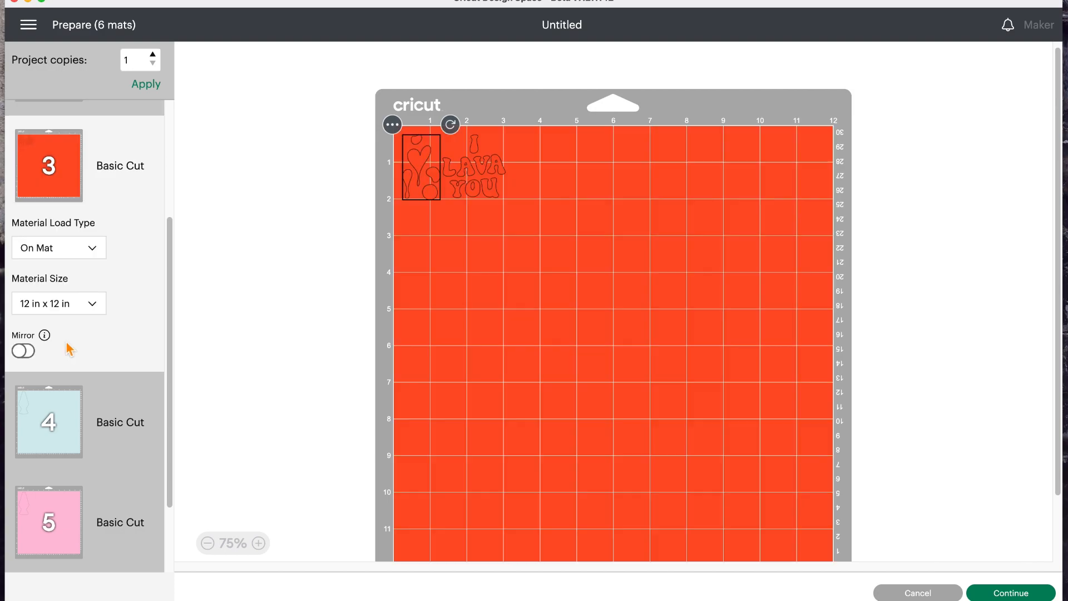
mouse_move(170, 249)
mouse_down()
mouse_move(167, 258)
mouse_move(167, 186)
mouse_move(167, 229)
mouse_up()
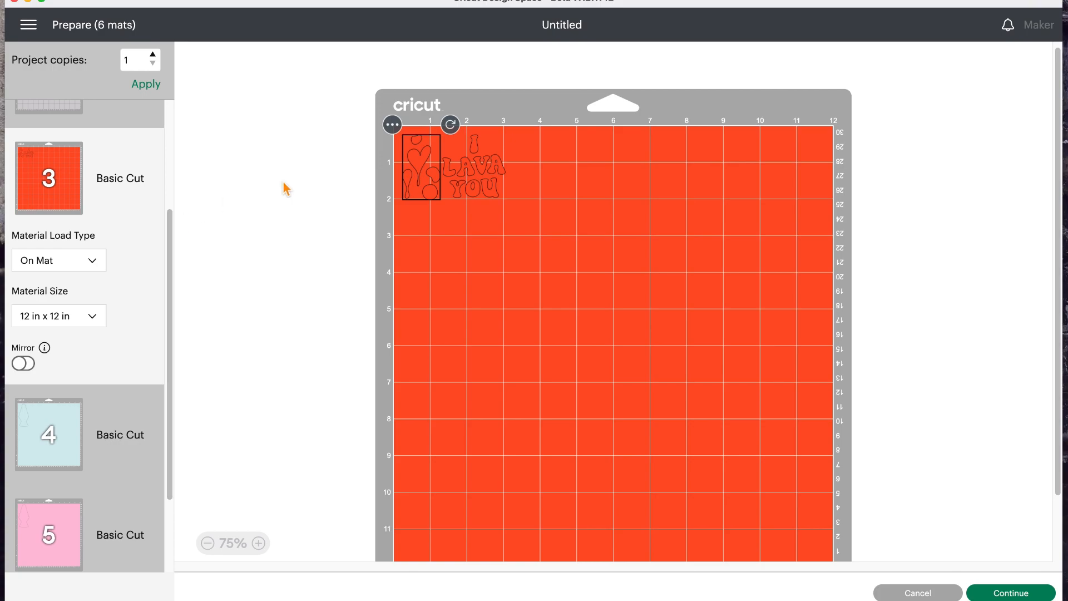
click(488, 176)
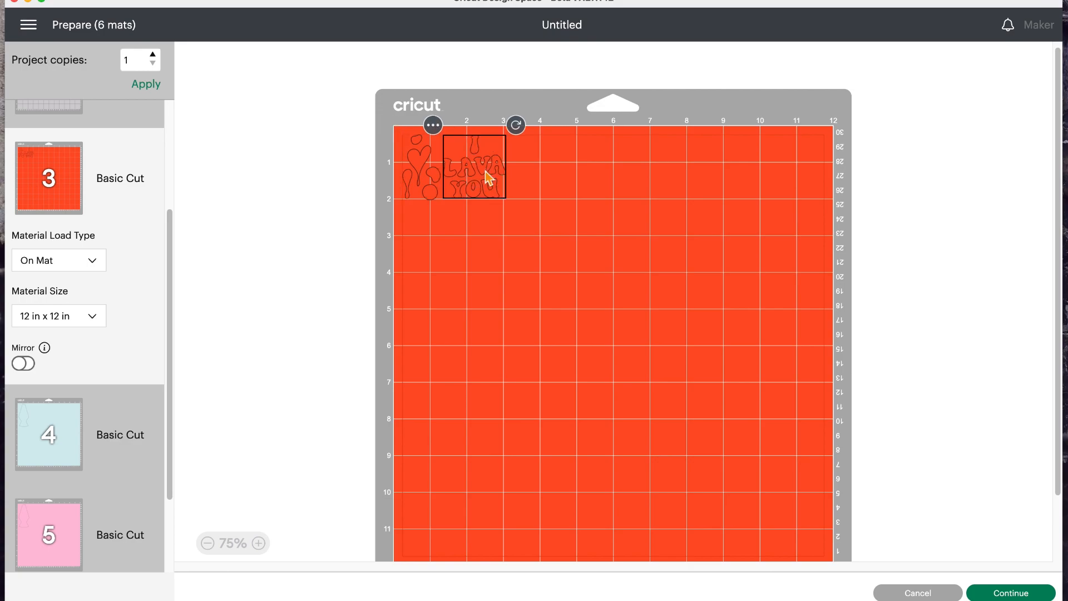
click(433, 126)
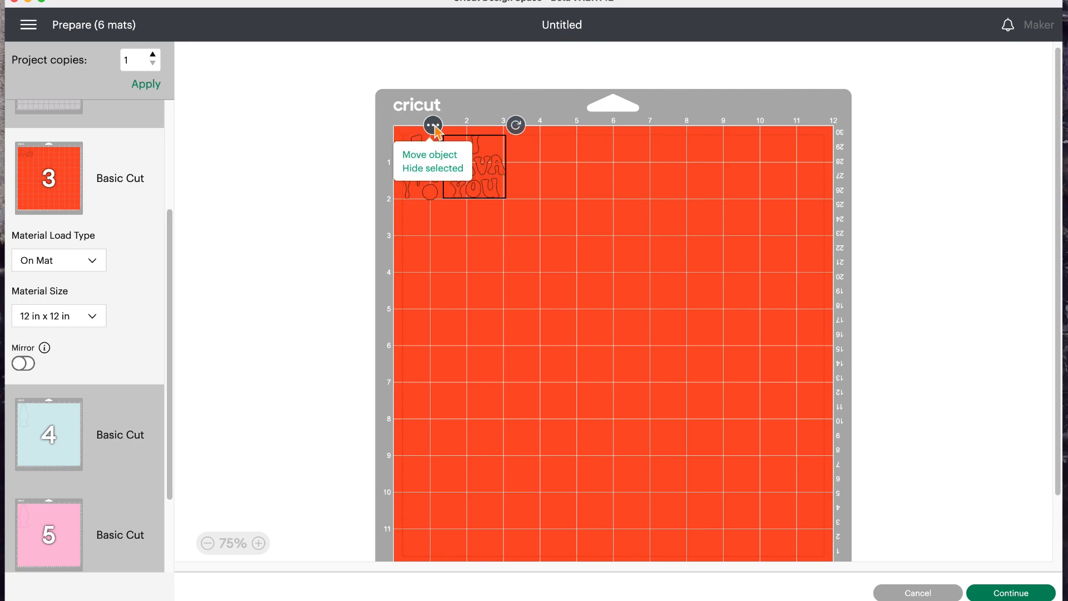
click(437, 168)
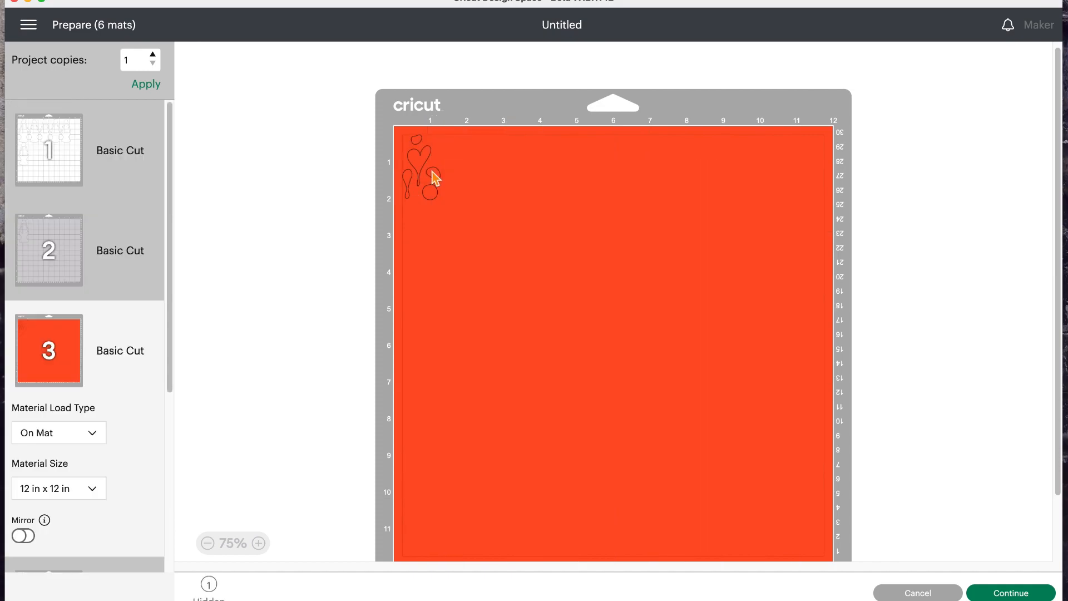
Step: Review the acetate, backing and shaker bits mats, and recheck the window frame and lava mats
drag(170, 373, 167, 528)
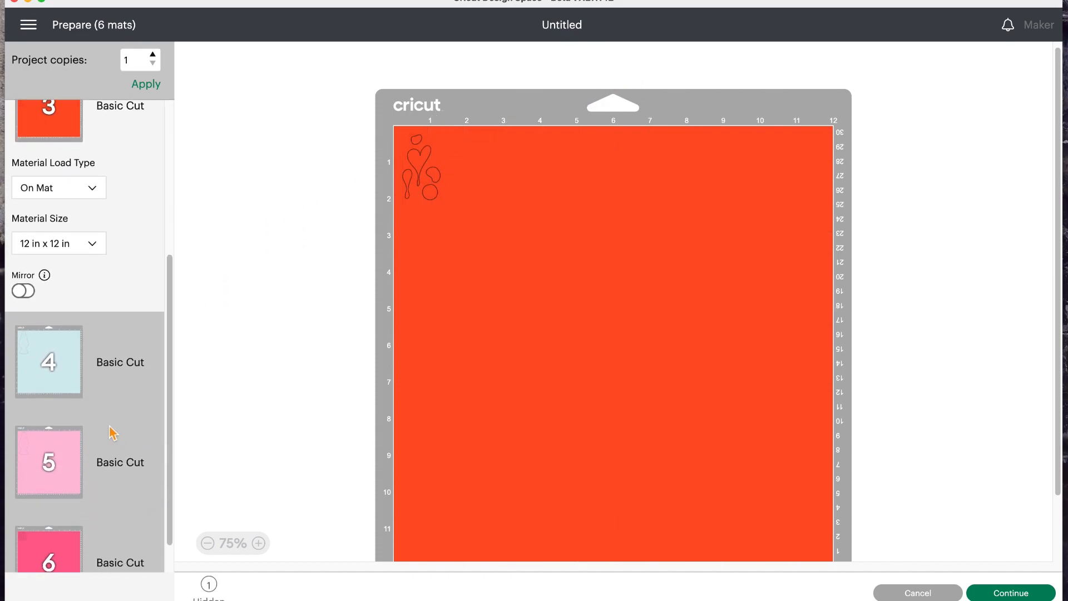
click(75, 363)
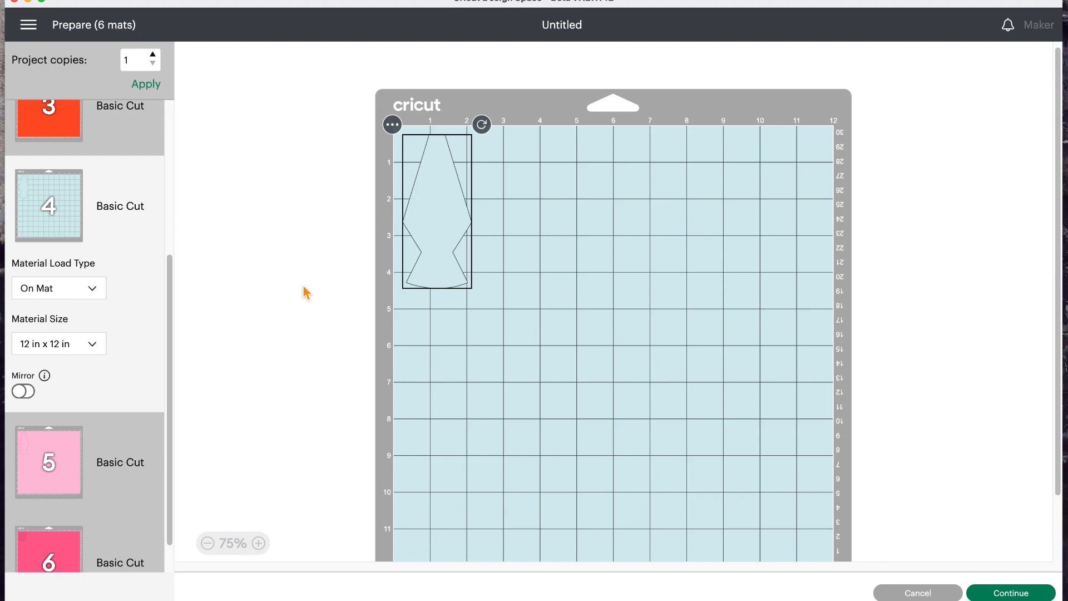
drag(173, 384, 168, 425)
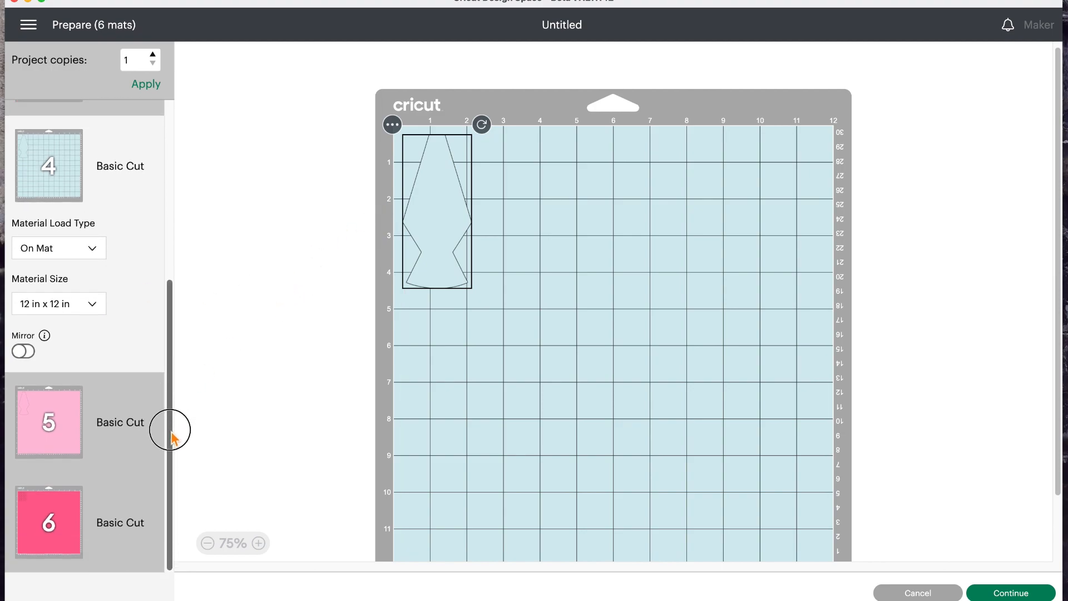
click(121, 424)
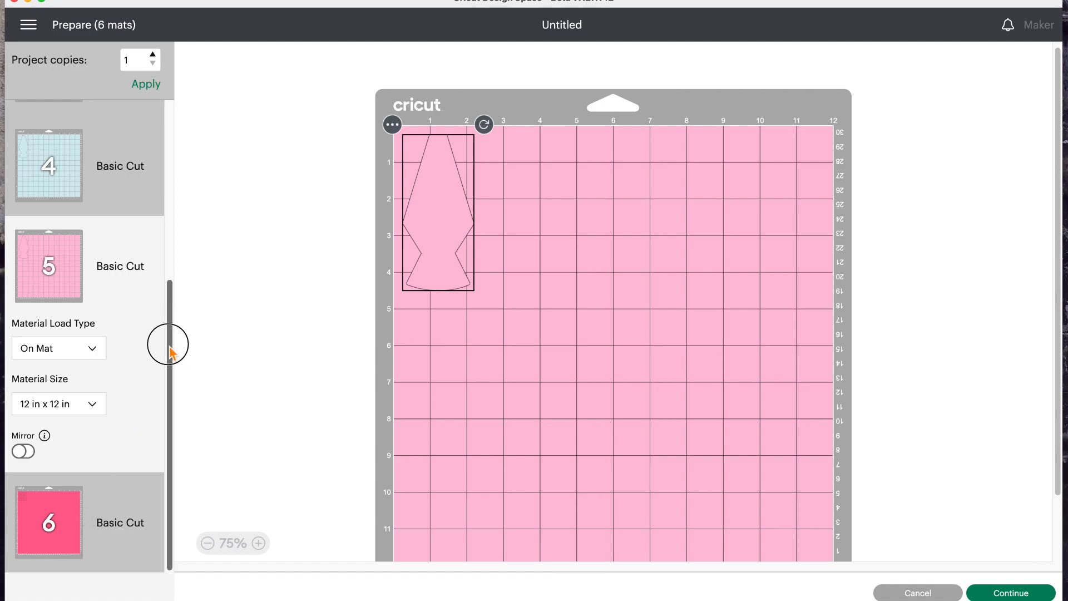
click(82, 521)
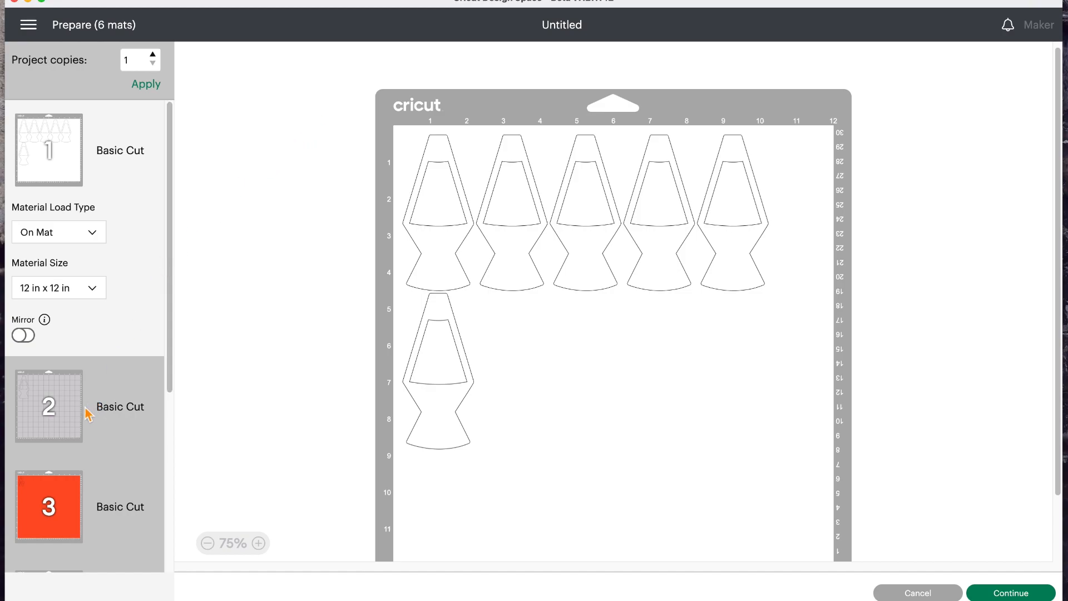
click(75, 420)
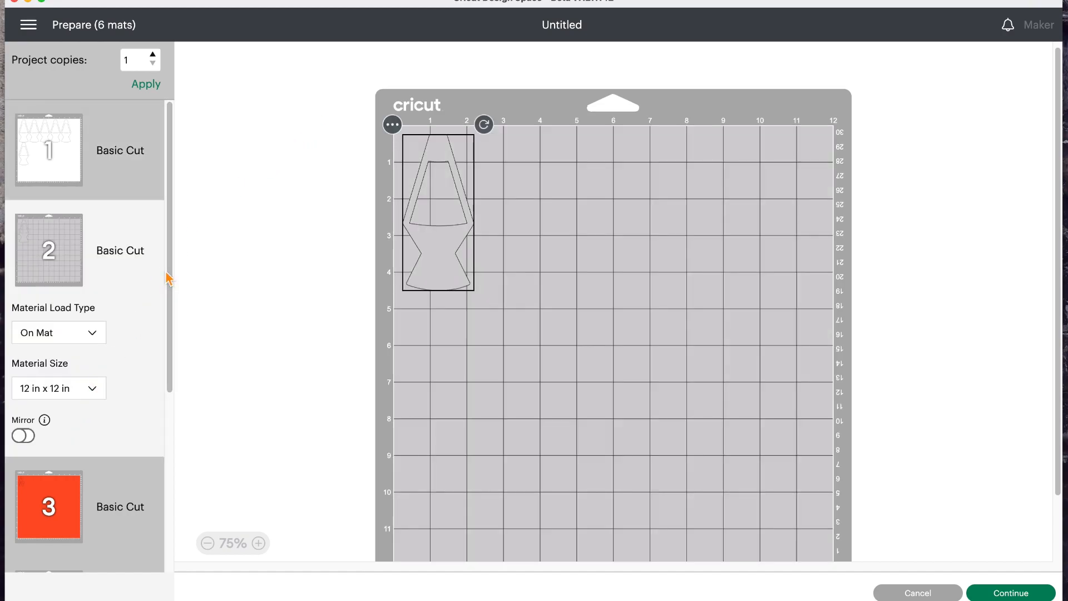
drag(176, 293, 153, 372)
click(108, 362)
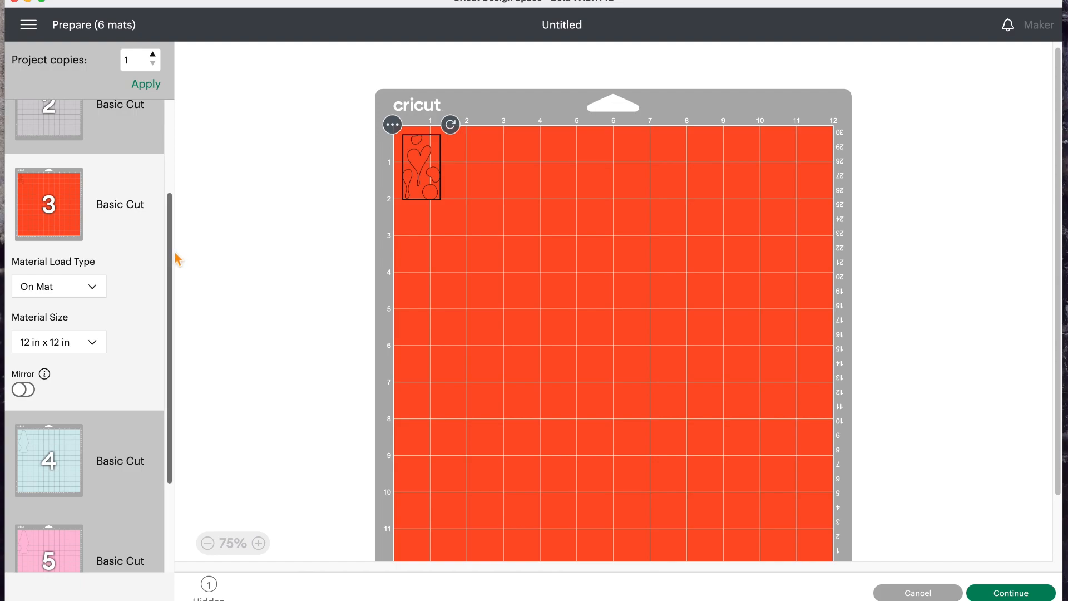
drag(174, 256, 148, 167)
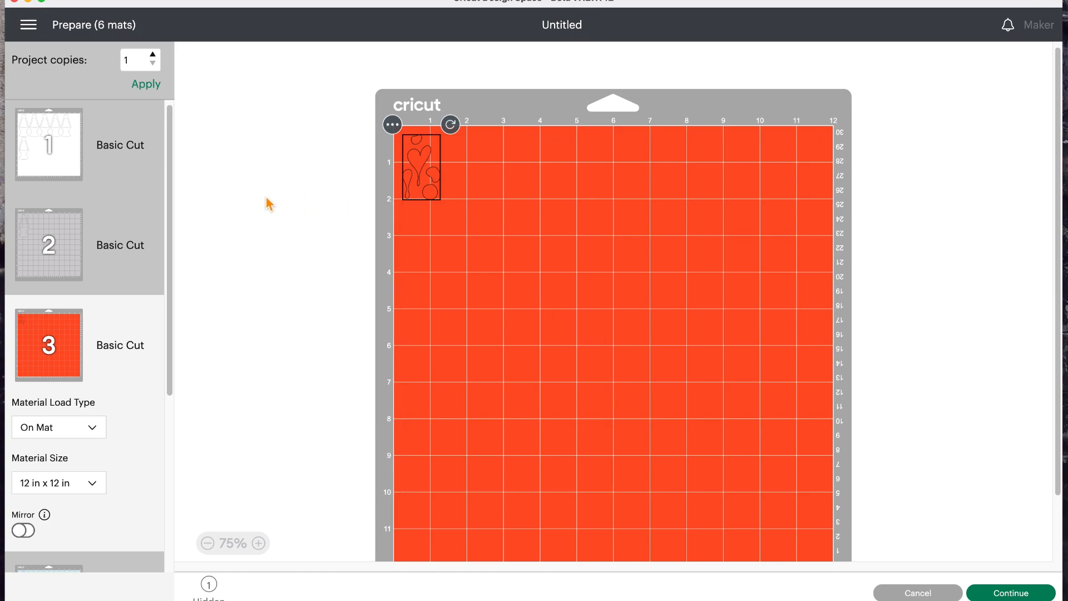
drag(171, 277, 202, 468)
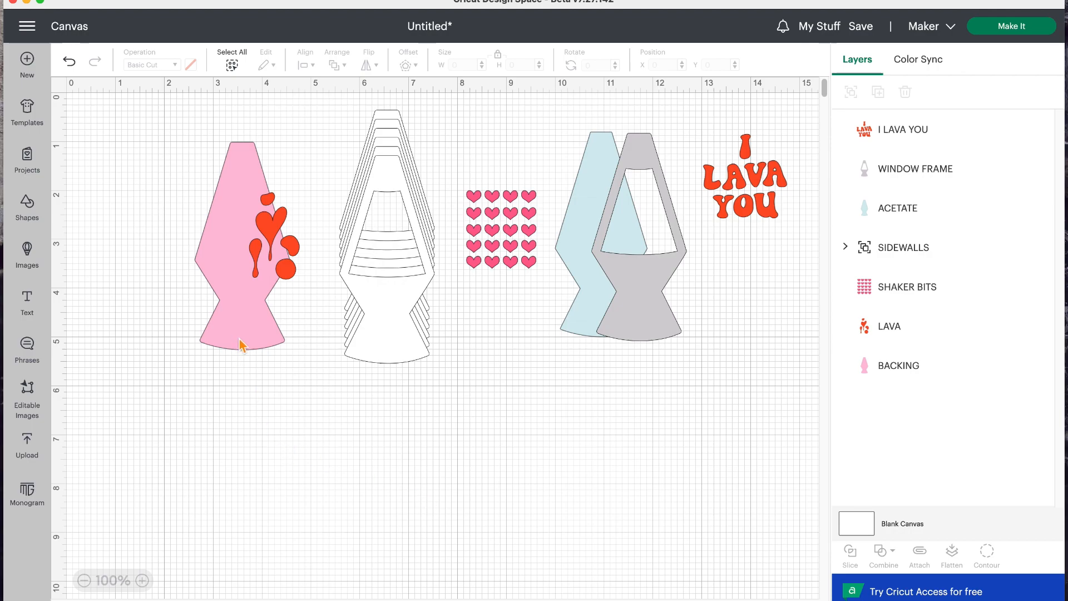
Step: Back on the canvas, move the backing to about X 2.4, Y 0.9 in and place the lava on it at about X 3.0, Y 1.6 in
drag(242, 344, 234, 335)
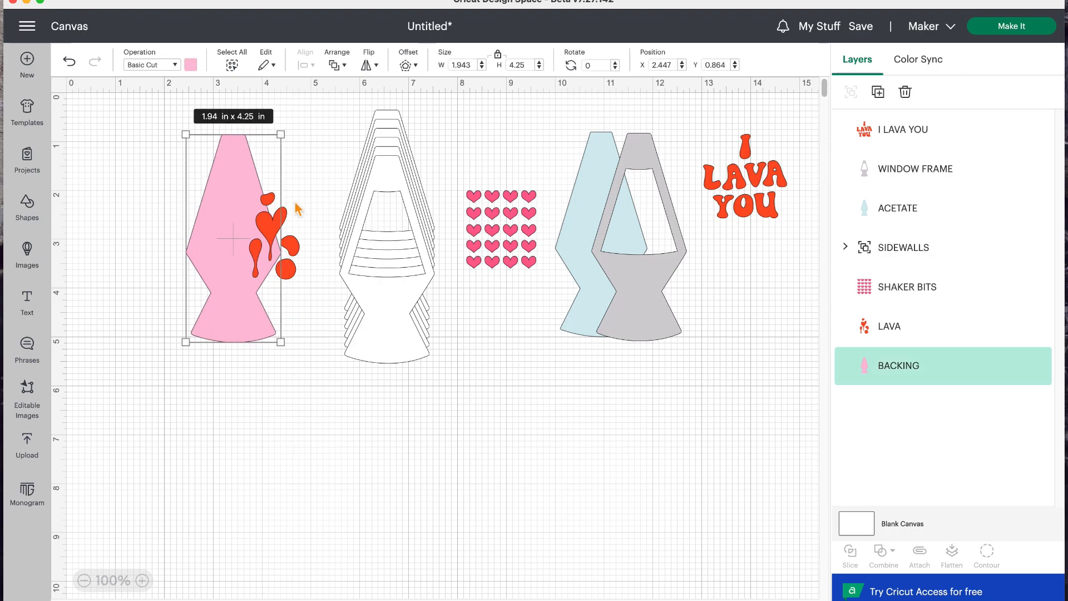
drag(257, 224, 259, 226)
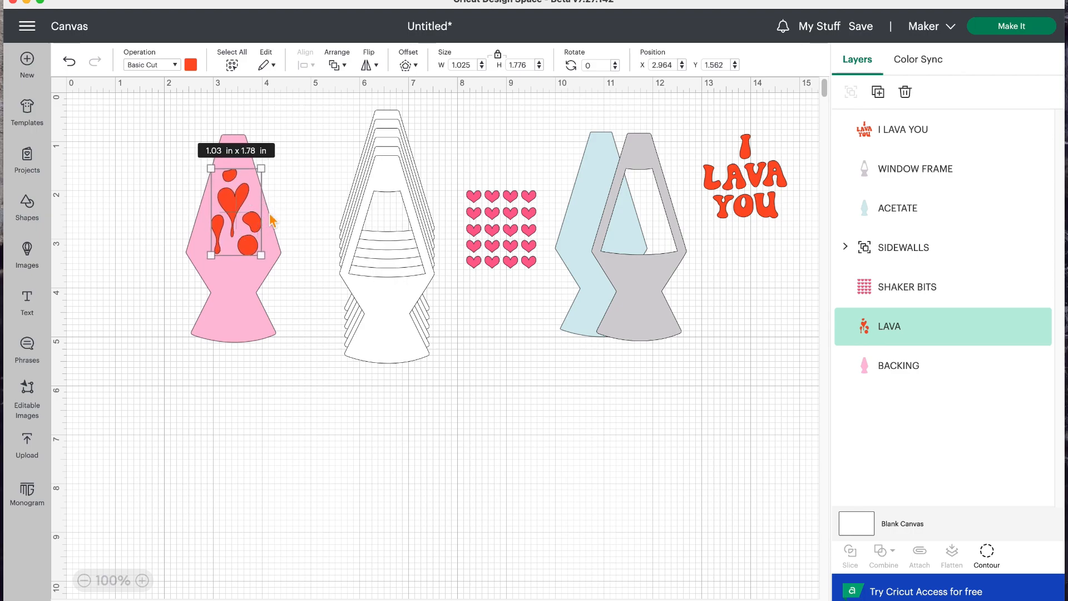
click(299, 204)
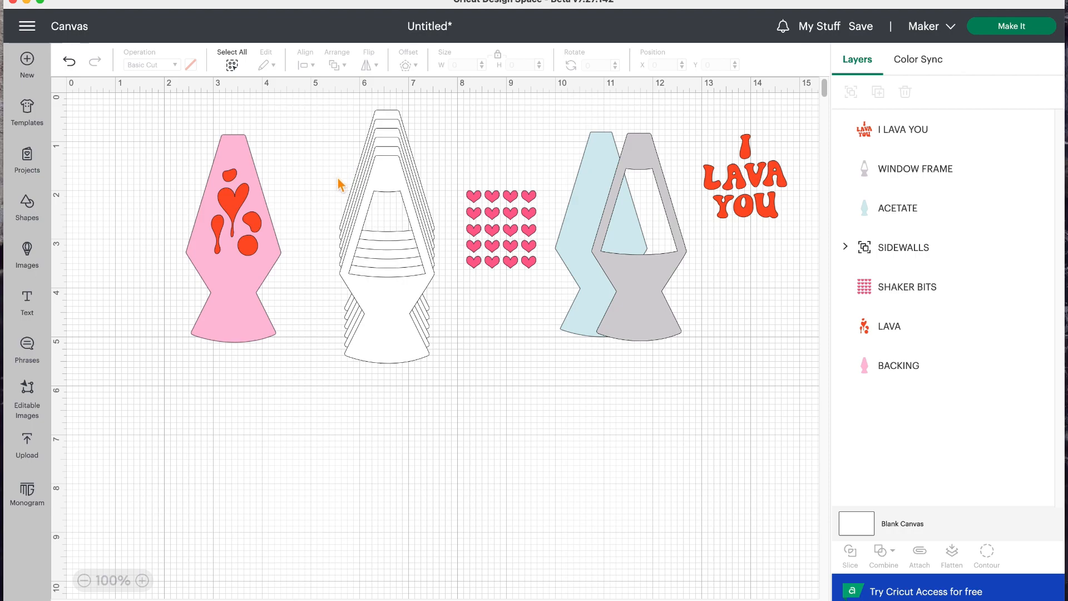
Step: Ungroup the SIDEWALLS group into its individual side wall layers and clear the selection
click(390, 179)
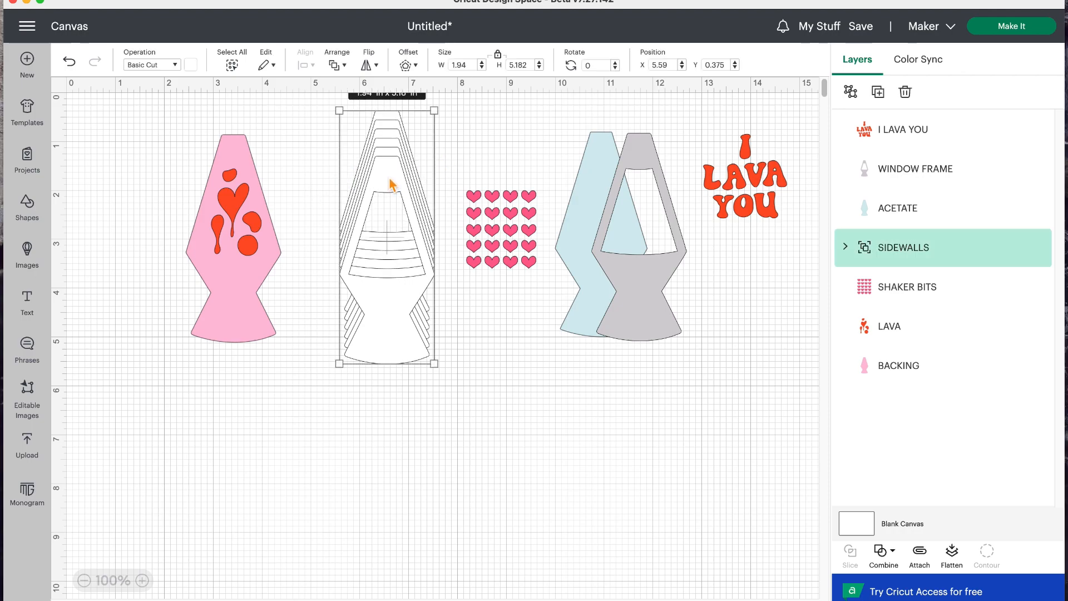
click(851, 91)
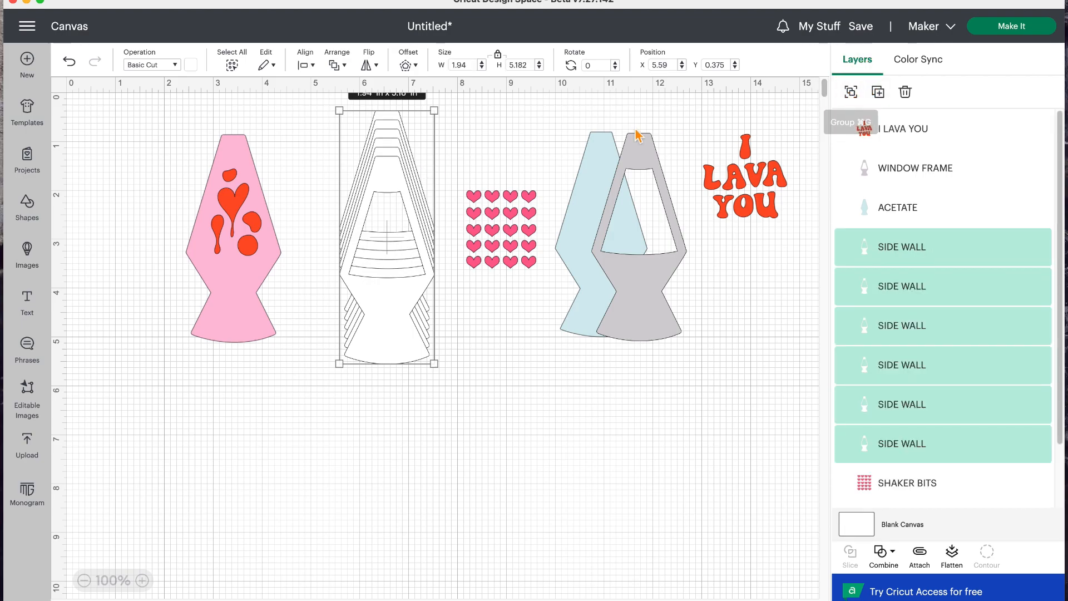
click(482, 114)
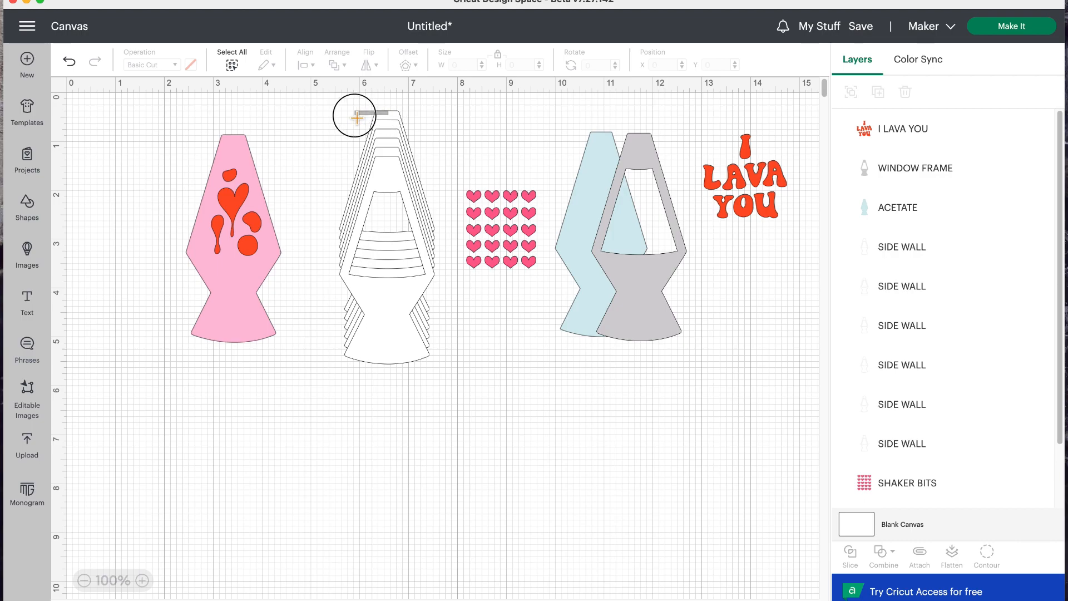
Step: Move the uppermost side wall onto the pink backing at about X 2.4, Y 0.8 in and clear the selection
drag(402, 116, 246, 146)
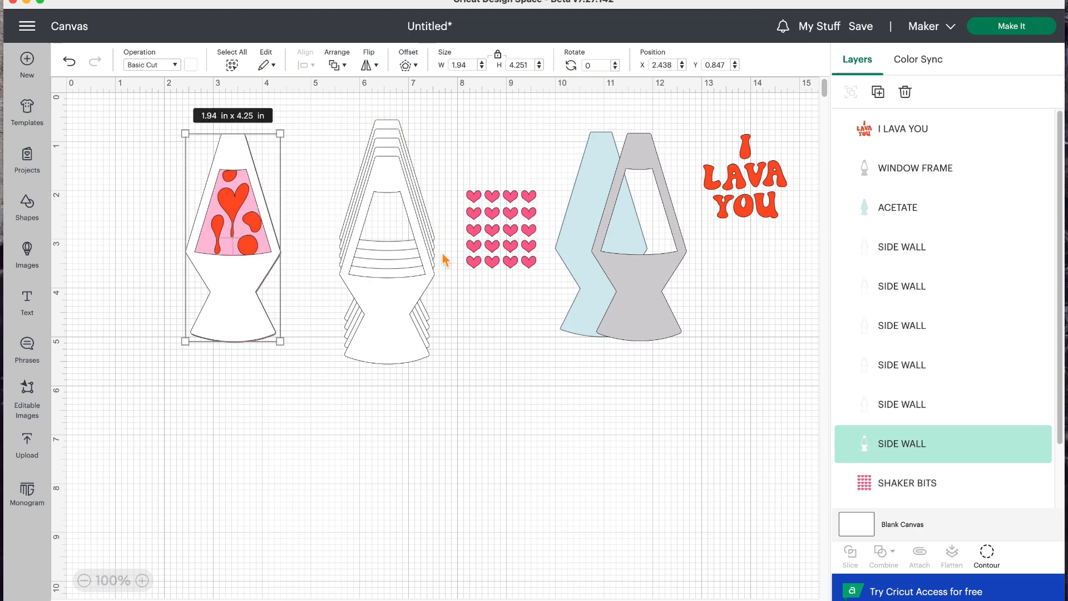
click(477, 421)
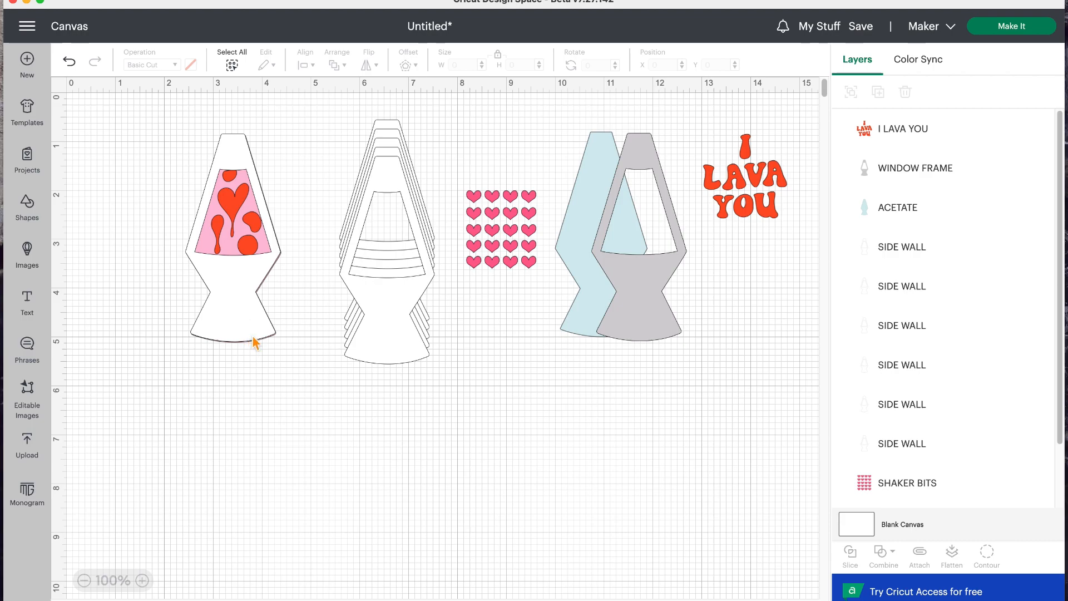
Step: Center the remaining five side walls vertically into one stack and place the stack over the side wall on the pink backing
drag(317, 107, 439, 367)
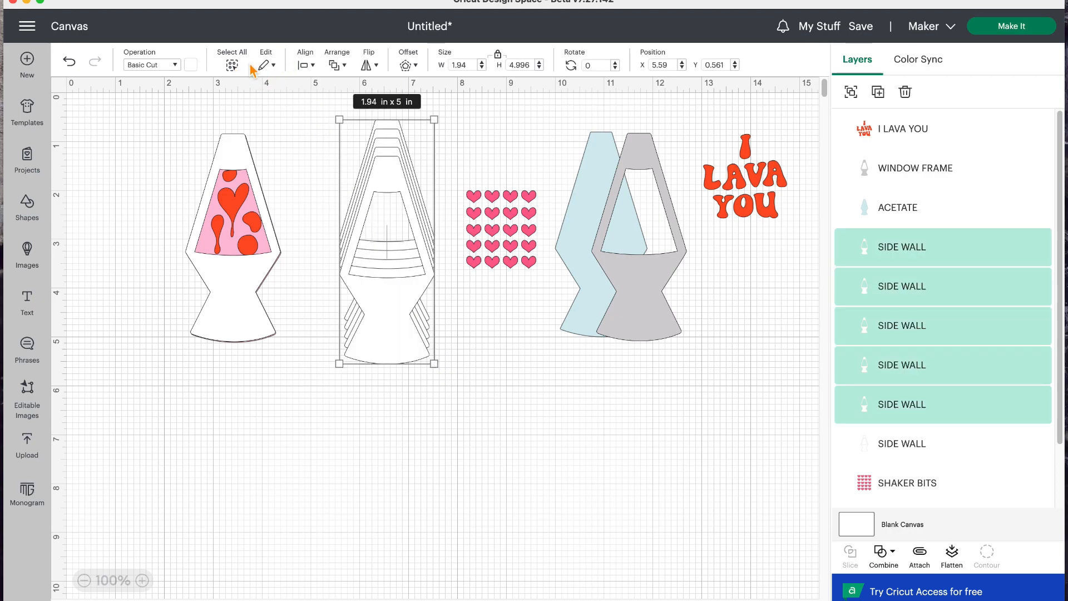
click(310, 69)
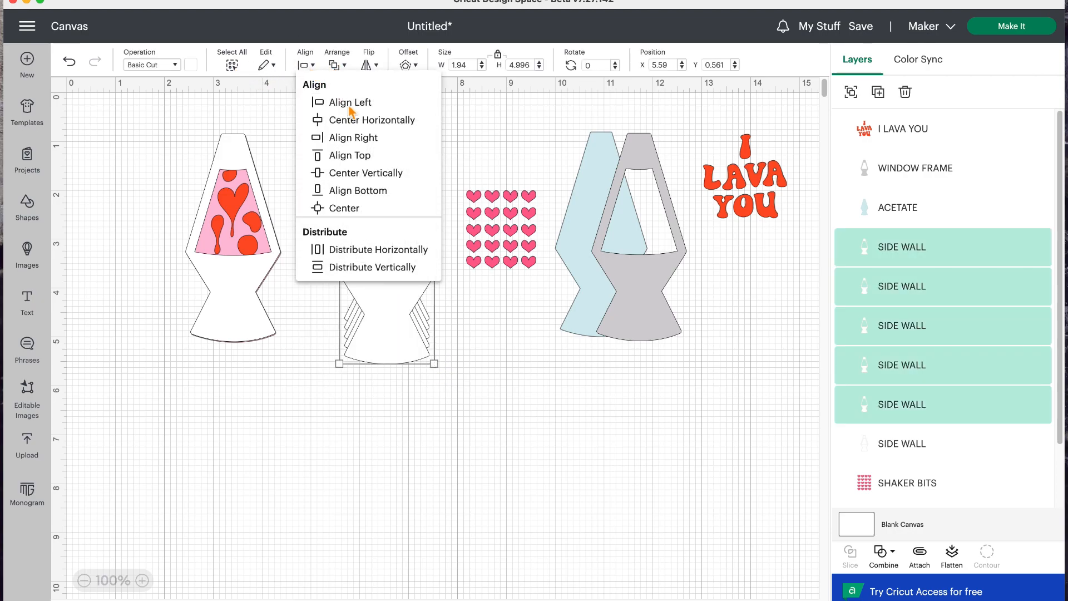
click(346, 177)
click(455, 122)
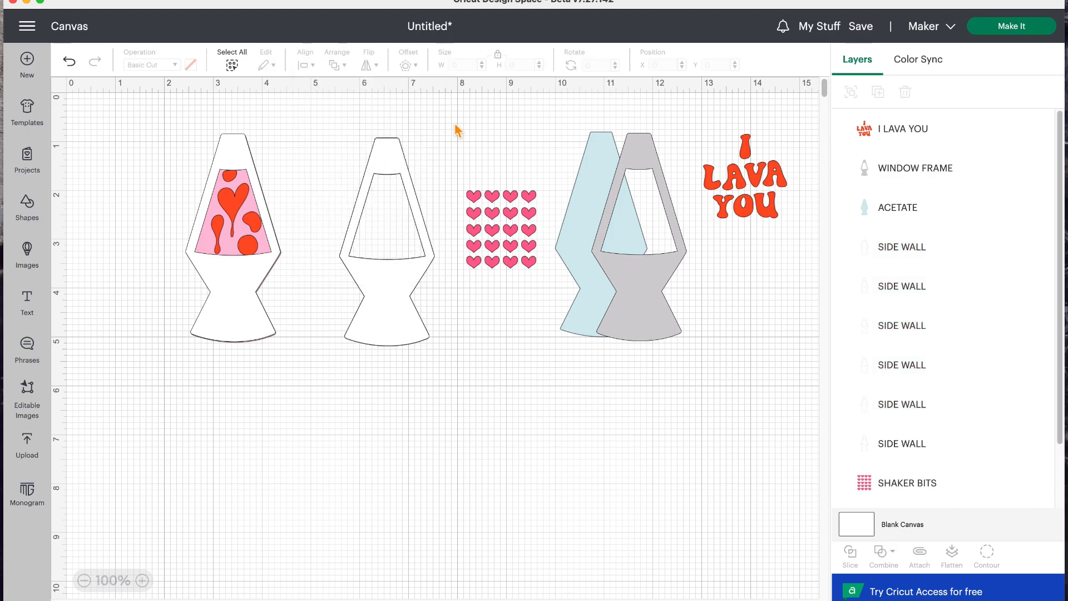
drag(329, 262, 250, 303)
click(364, 269)
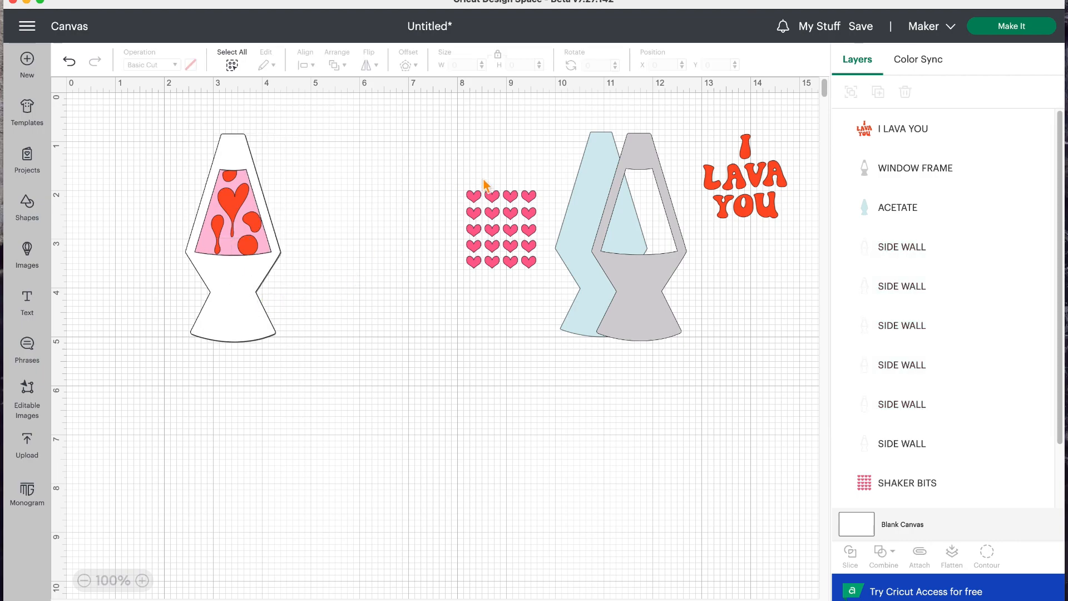
Step: Move the shaker bits close beside the assembled lamp, at about X 5.0, Y 1.7 in
drag(508, 239, 409, 242)
click(489, 262)
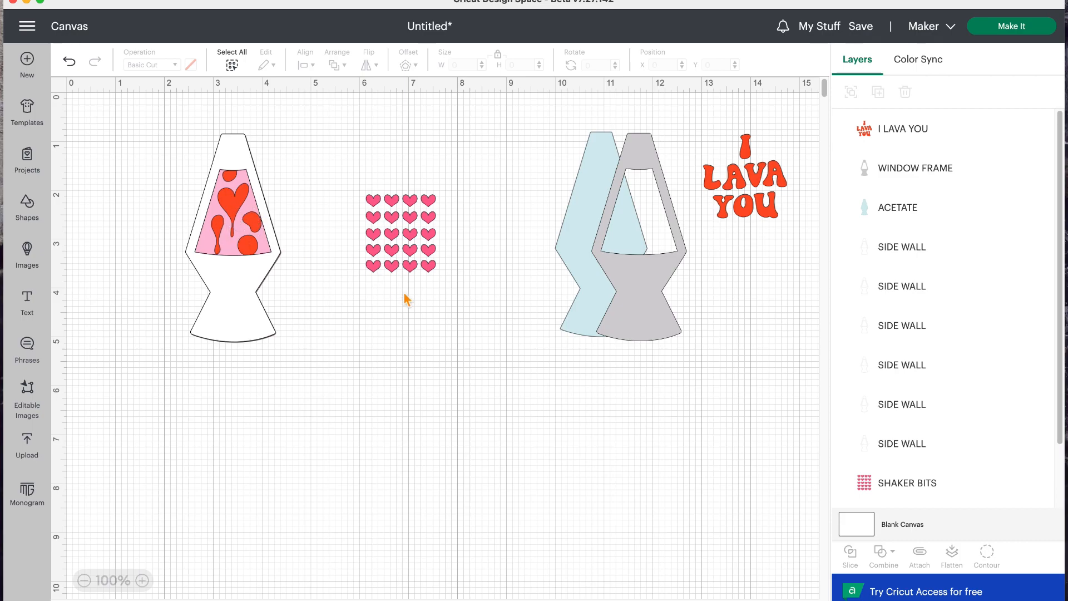
drag(400, 247, 341, 228)
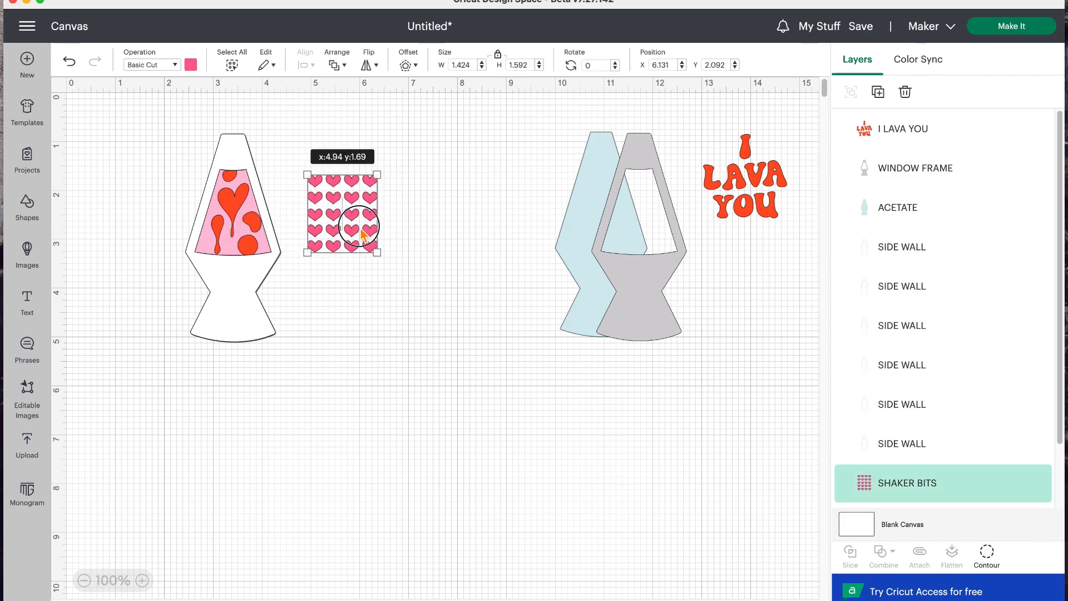
Step: Separate the acetate from the window frame and place it over the side walls at about X 2.5, Y 0.9 in
click(546, 280)
drag(583, 266, 446, 254)
drag(467, 290, 484, 299)
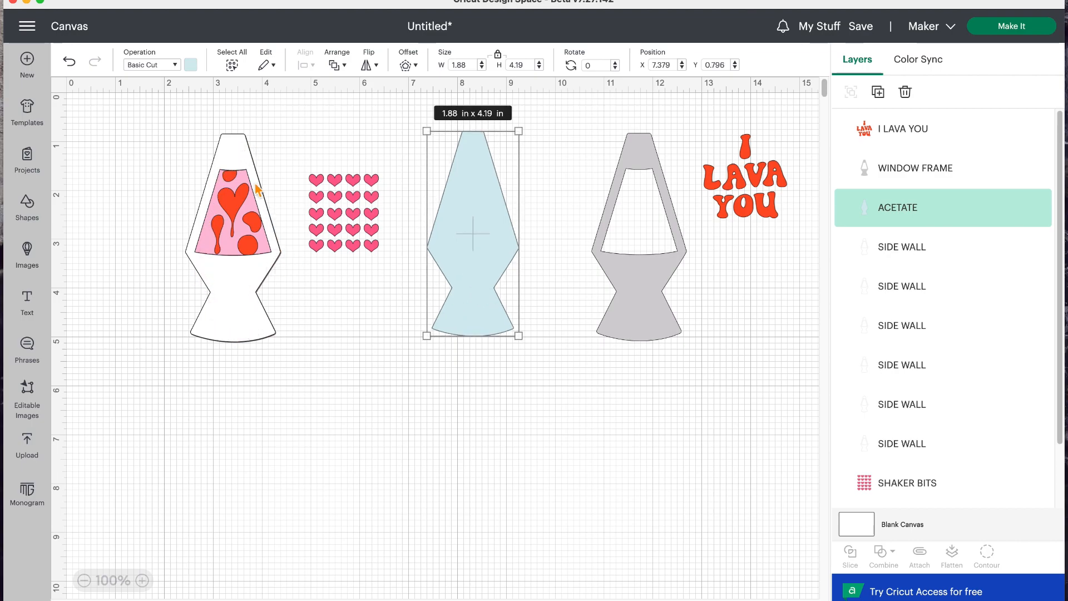
drag(477, 207, 241, 212)
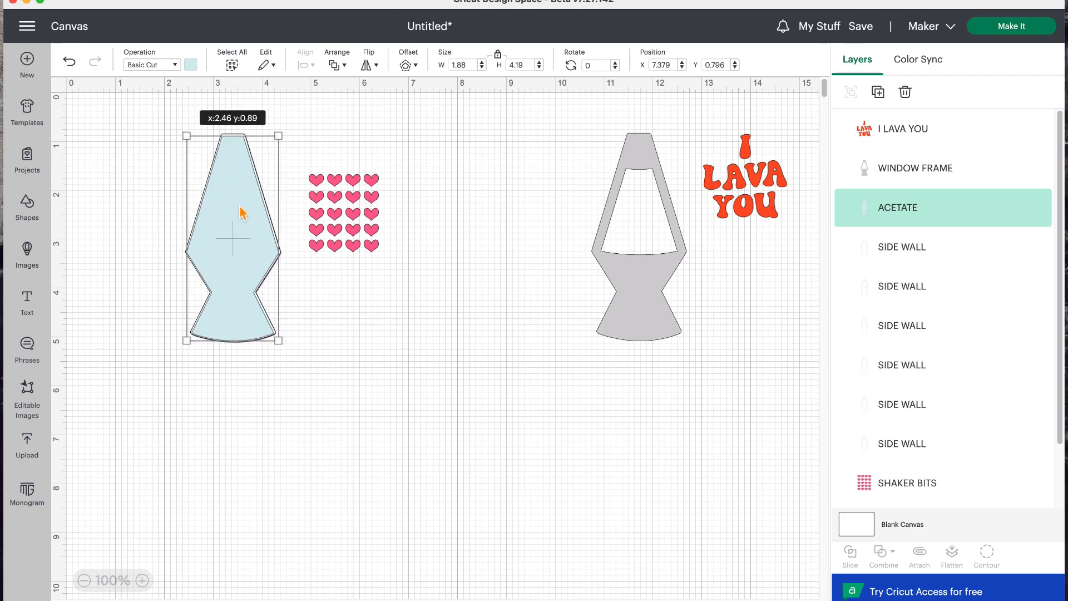
Step: Hide the shaker bits layer and move the window frame toward the assembled lamp, to about X 8.3, Y 1.1 in
click(368, 189)
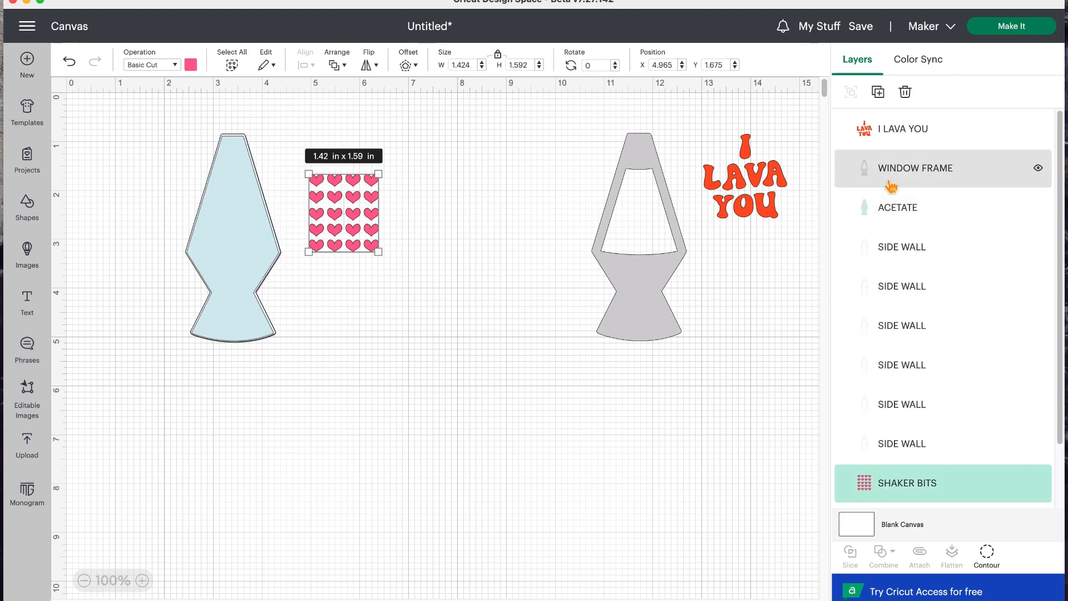
click(1038, 482)
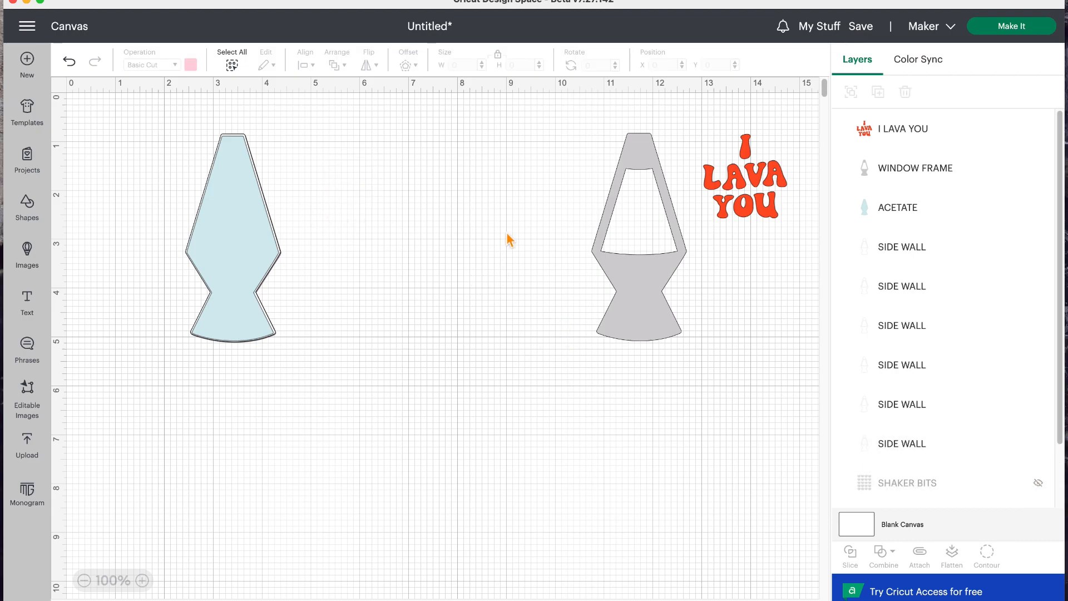
drag(658, 326, 509, 346)
click(327, 310)
Step: Move the acetate off the lamp to about X 5.8, Y 1.0 in and shift the I LAVA YOU lettering slightly down and left
drag(245, 326, 407, 332)
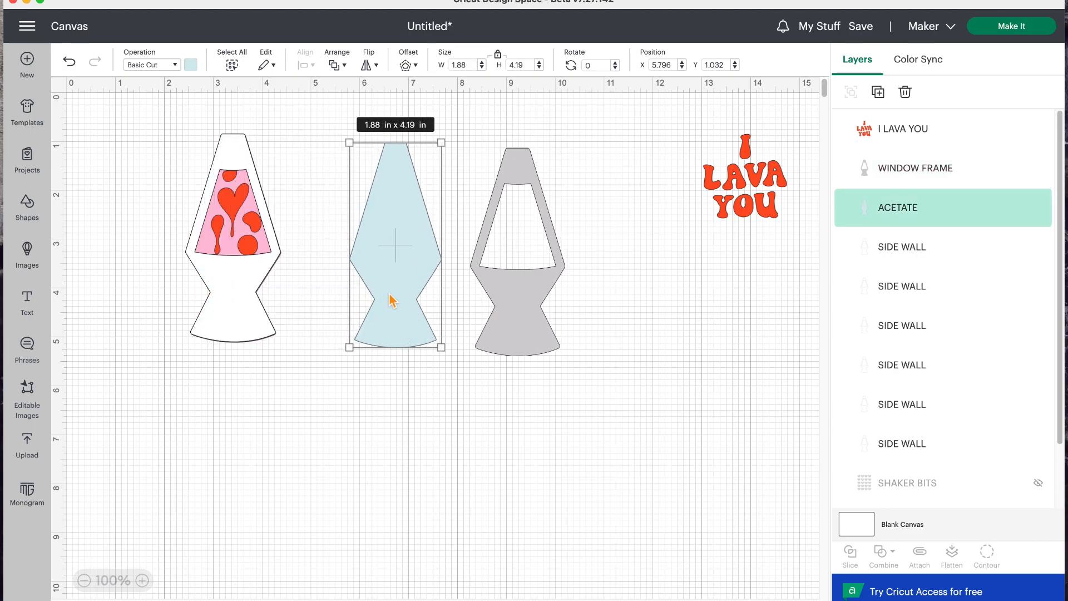
click(319, 337)
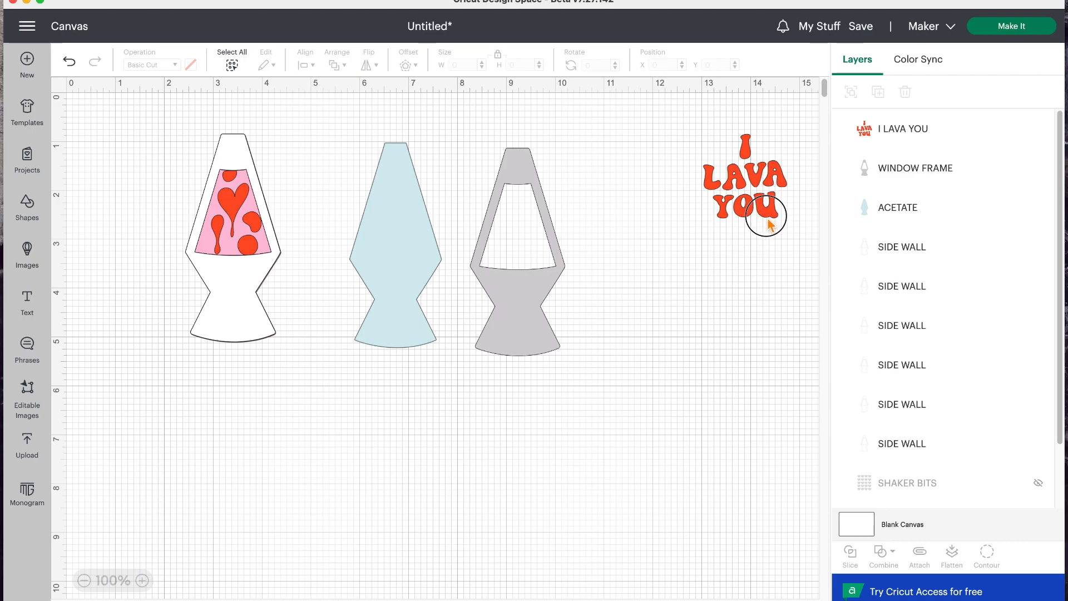
drag(779, 210, 767, 218)
click(770, 286)
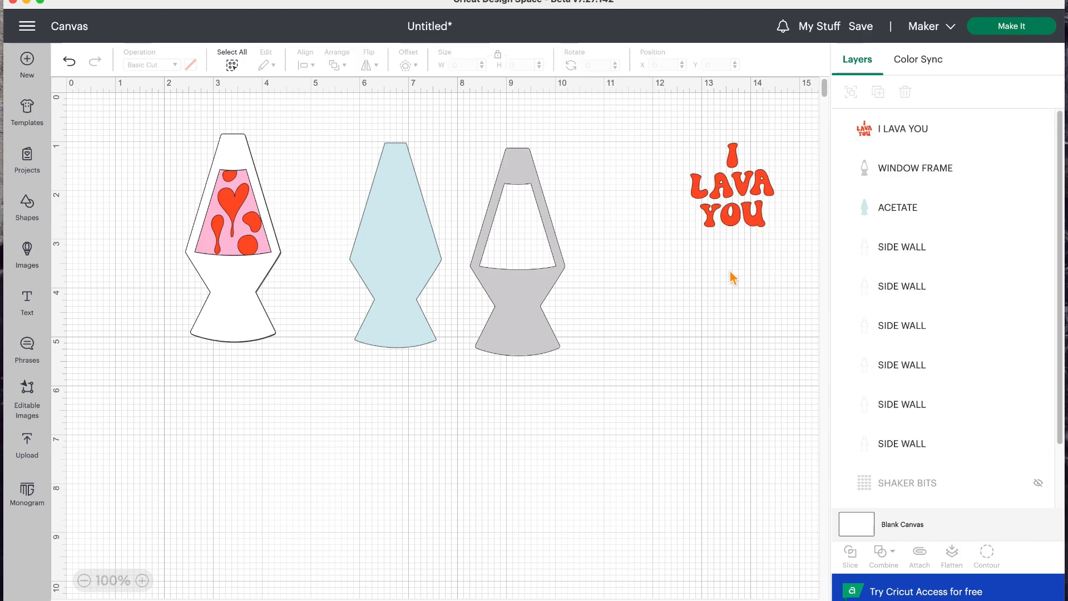